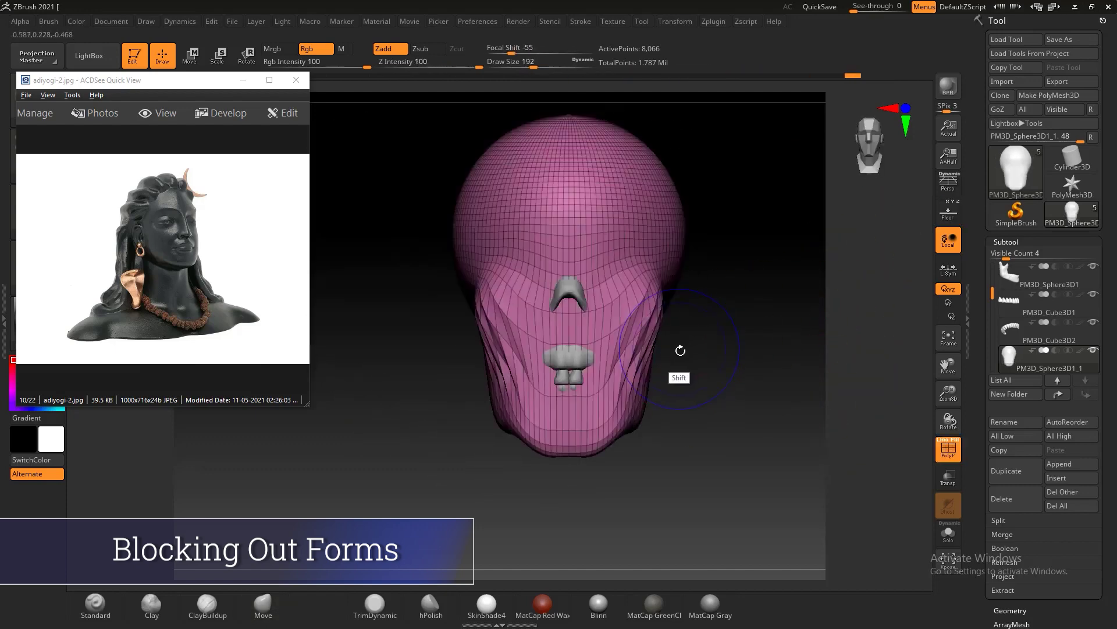
- Push the sphere into a rough head over the skull with Move, checking front and side profiles
drag(681, 350, 721, 395)
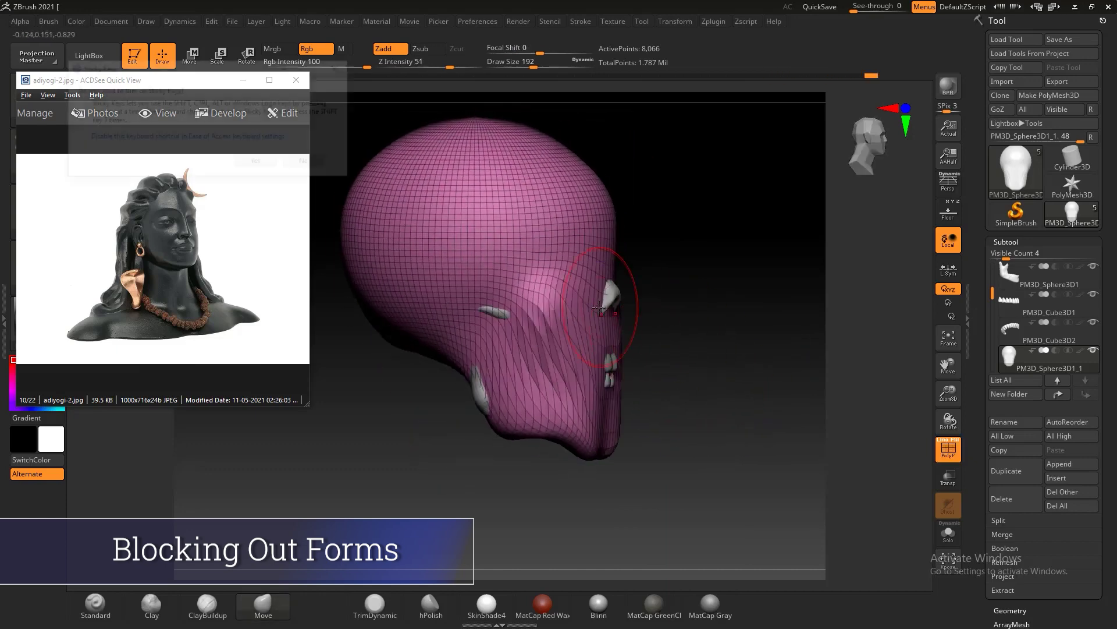
click(950, 213)
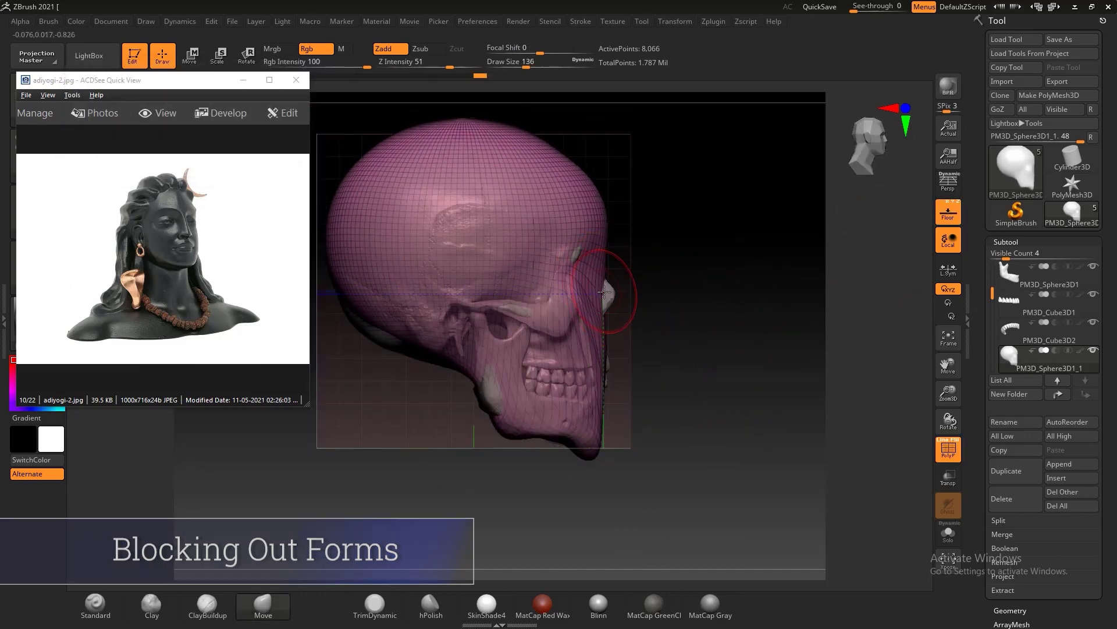
shift+drag(670, 361, 770, 382)
mouse_move(556, 314)
shift+mouse_down()
mouse_move(489, 397)
mouse_move(779, 302)
mouse_move(786, 349)
mouse_move(809, 339)
shift+mouse_up()
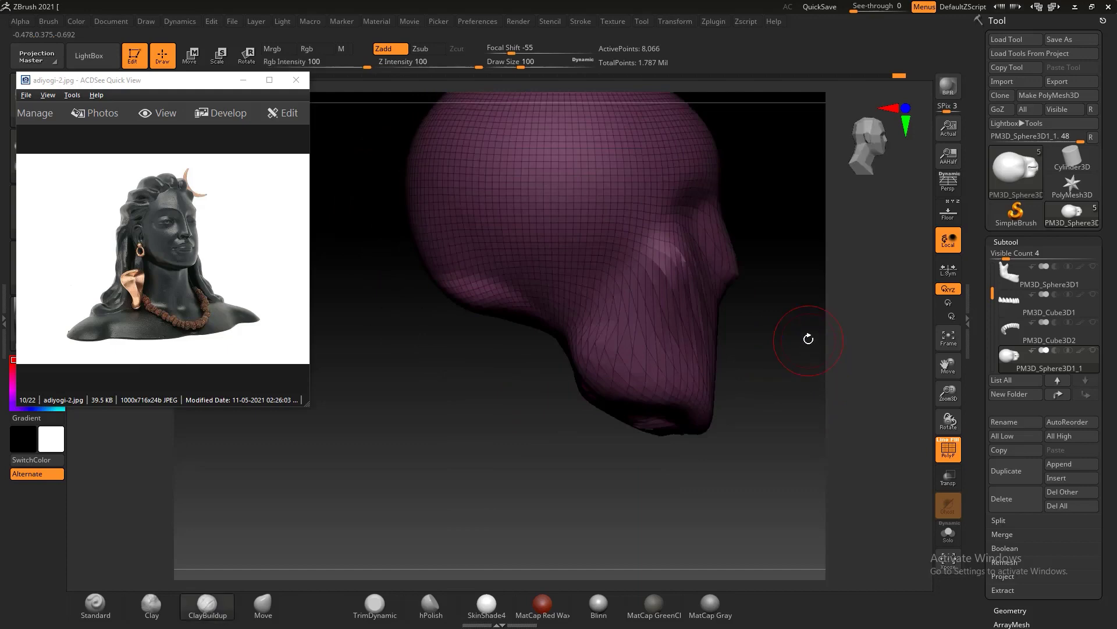
- Pull the lower mesh down into a neck with the Transpose gizmo and ZRemesh the bust
click(192, 62)
drag(556, 120, 553, 271)
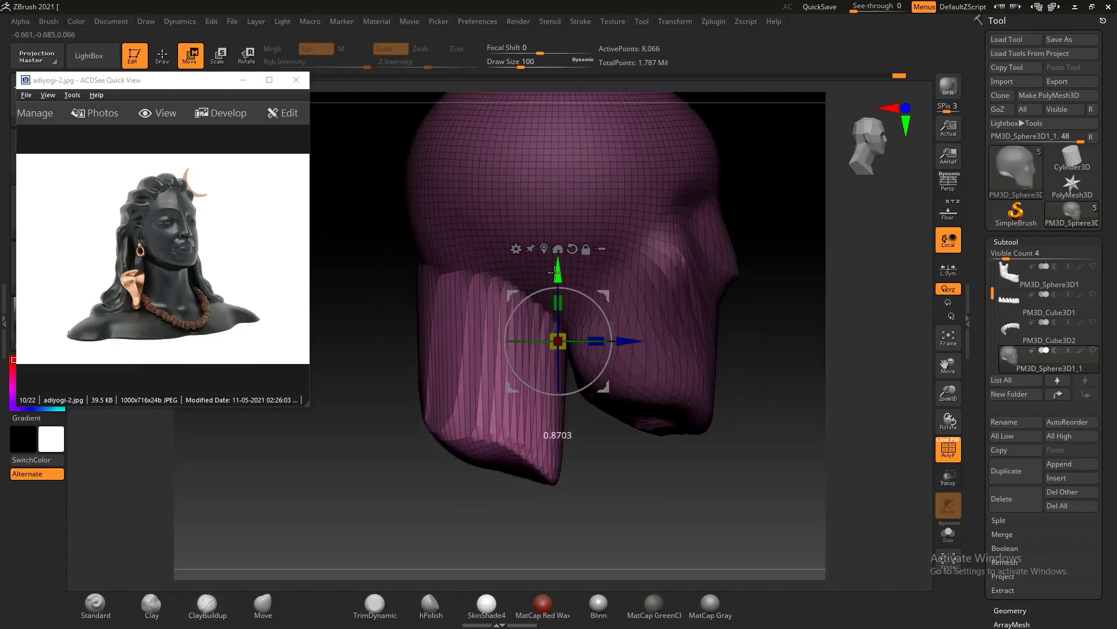
key(q)
click(1010, 610)
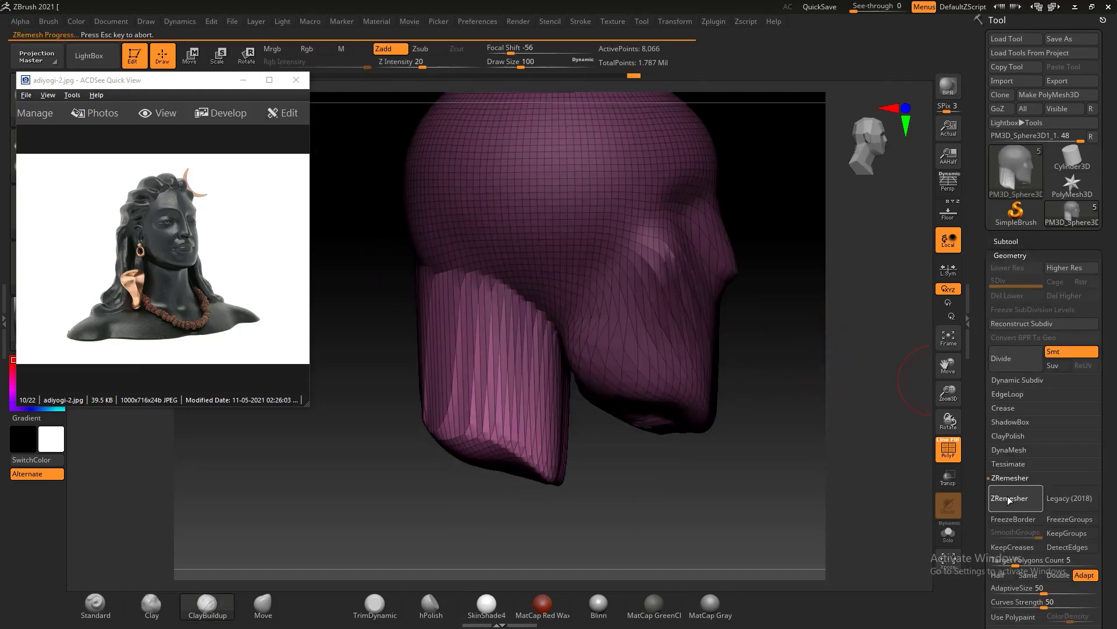
click(1009, 498)
- Block out the broad shoulder mass with the Move brush, checking from front, above and below
shift+drag(776, 568, 643, 315)
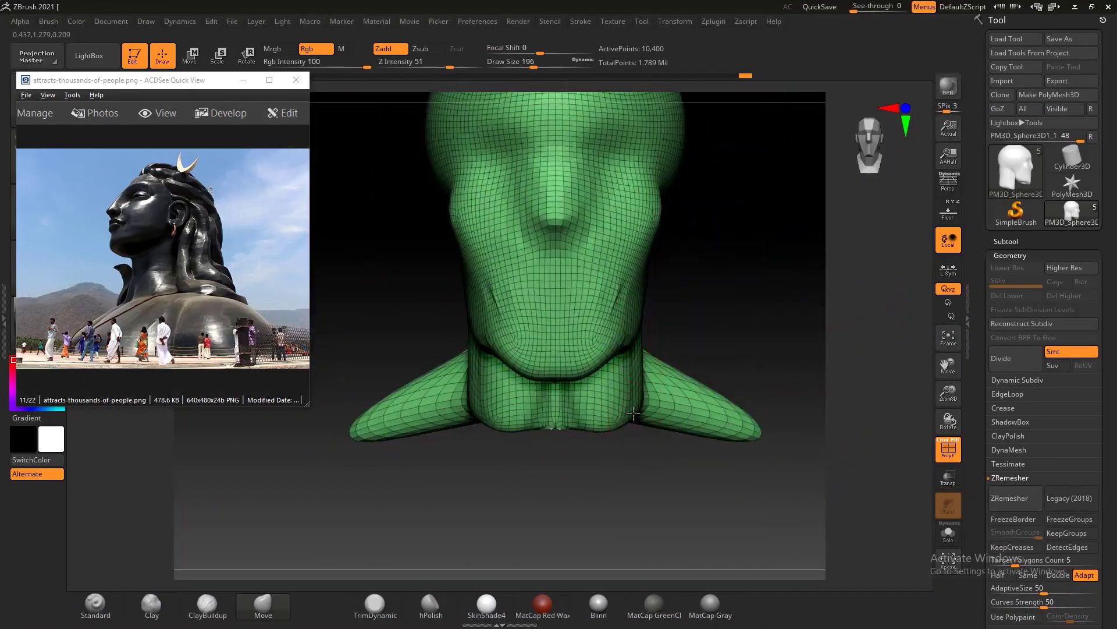
mouse_move(633, 413)
mouse_down()
mouse_move(656, 441)
mouse_move(661, 474)
mouse_up()
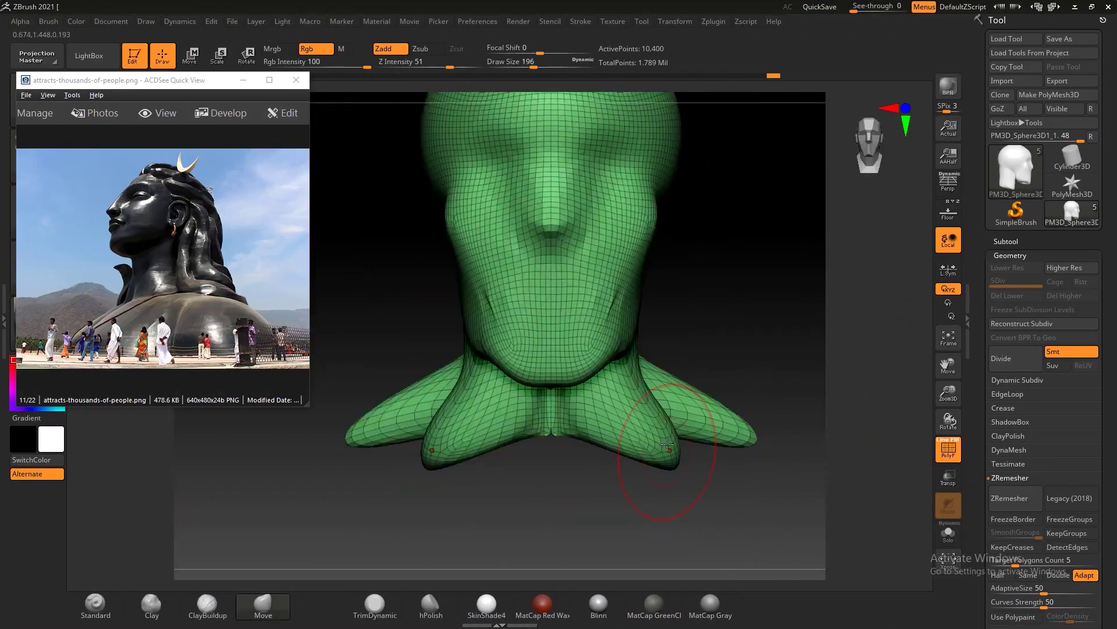
mouse_move(694, 411)
mouse_down()
mouse_move(772, 420)
mouse_move(646, 280)
mouse_move(629, 340)
mouse_up()
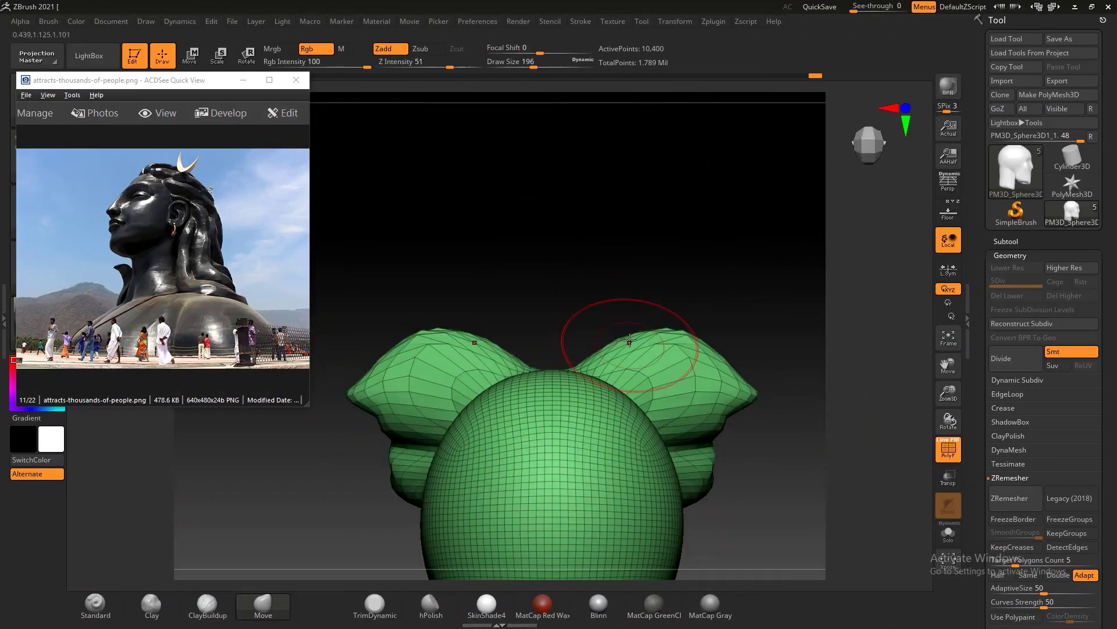
mouse_move(780, 362)
mouse_down()
mouse_move(780, 286)
mouse_move(596, 457)
mouse_move(699, 480)
mouse_move(697, 441)
mouse_up()
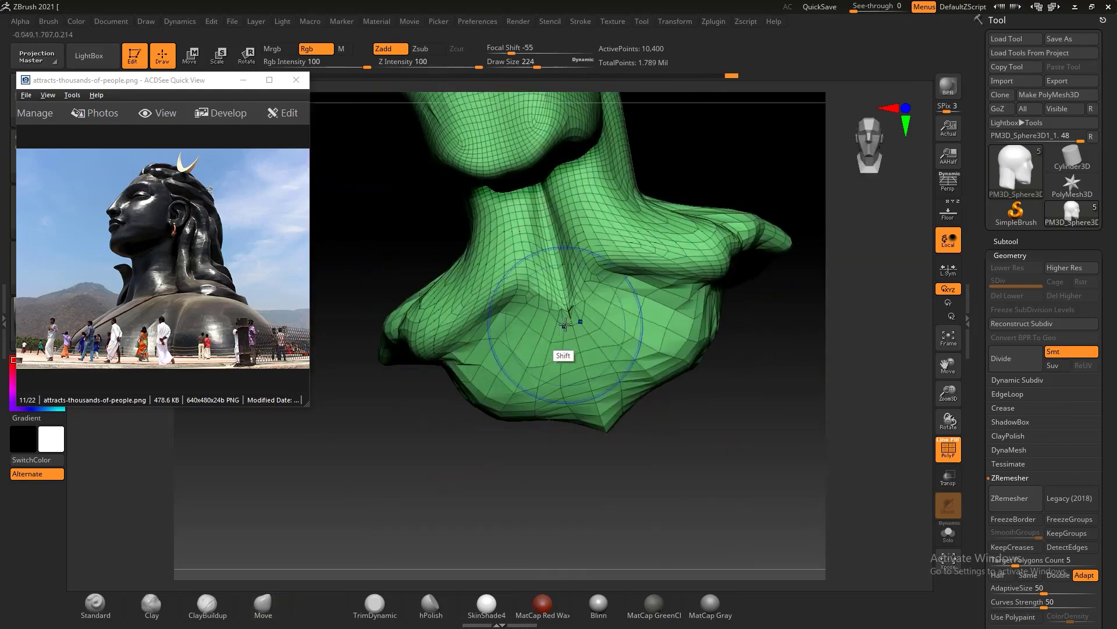
key(b)
key(m)
key(v)
mouse_move(566, 324)
mouse_down()
mouse_move(714, 481)
mouse_move(429, 381)
mouse_up()
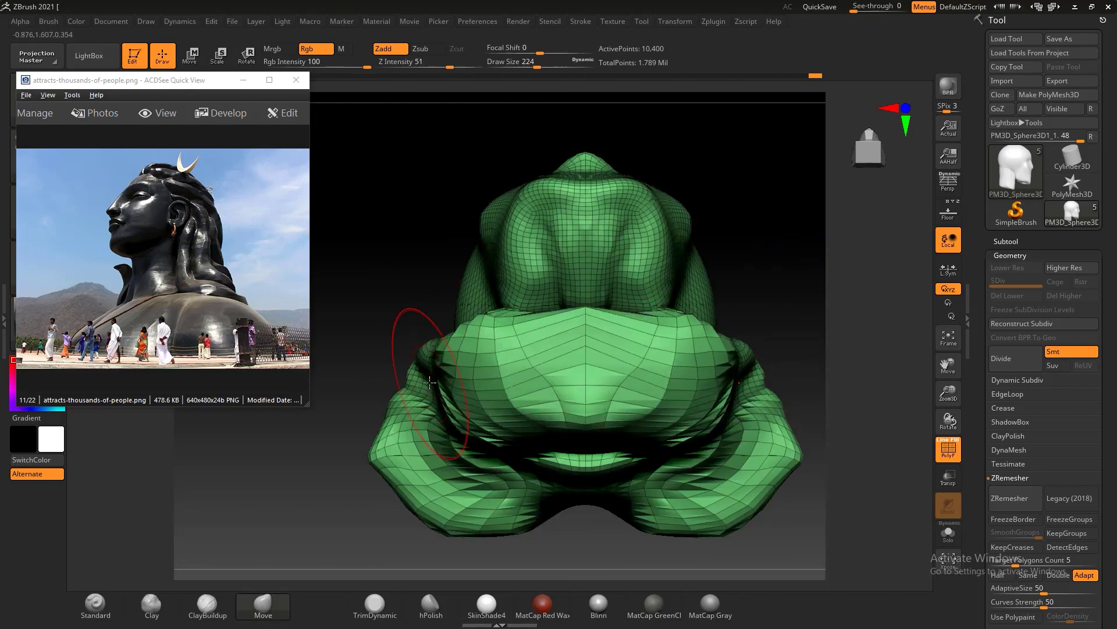
mouse_move(563, 541)
mouse_down()
mouse_move(749, 524)
mouse_move(812, 493)
mouse_move(686, 418)
mouse_move(791, 285)
mouse_move(793, 362)
mouse_move(775, 339)
mouse_move(776, 247)
mouse_move(511, 237)
mouse_move(408, 407)
mouse_up()
- Carve collarbones, chest planes and neck tendons with ClayBuildup, Ctrl-masking the shoulder
click(207, 604)
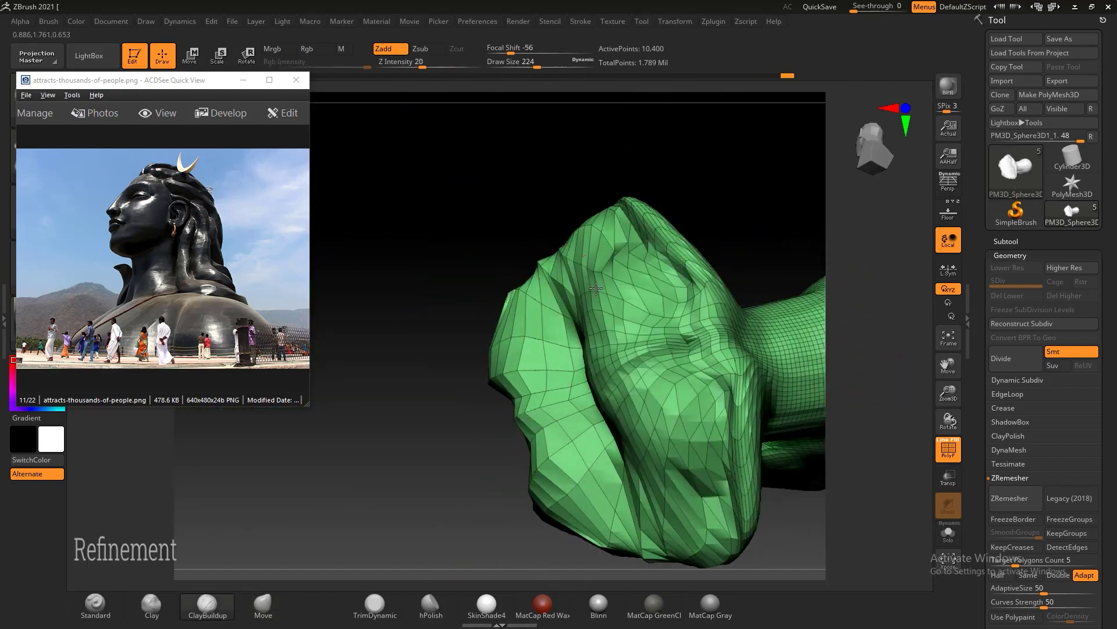
shift+drag(595, 288, 521, 324)
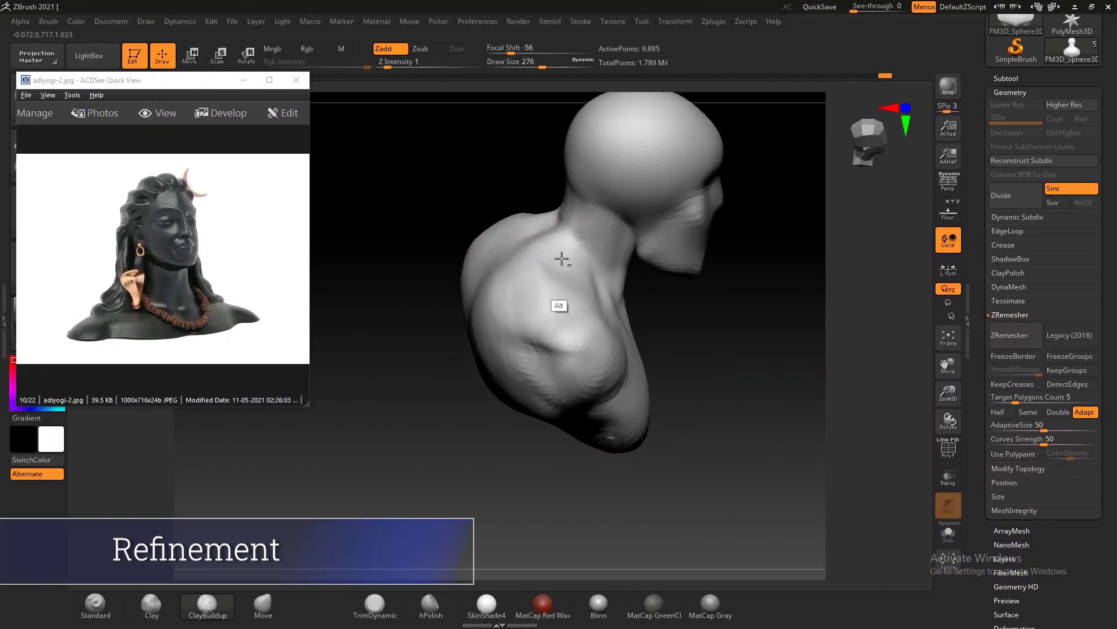
mouse_move(716, 454)
mouse_down()
mouse_move(749, 489)
mouse_move(825, 472)
mouse_up()
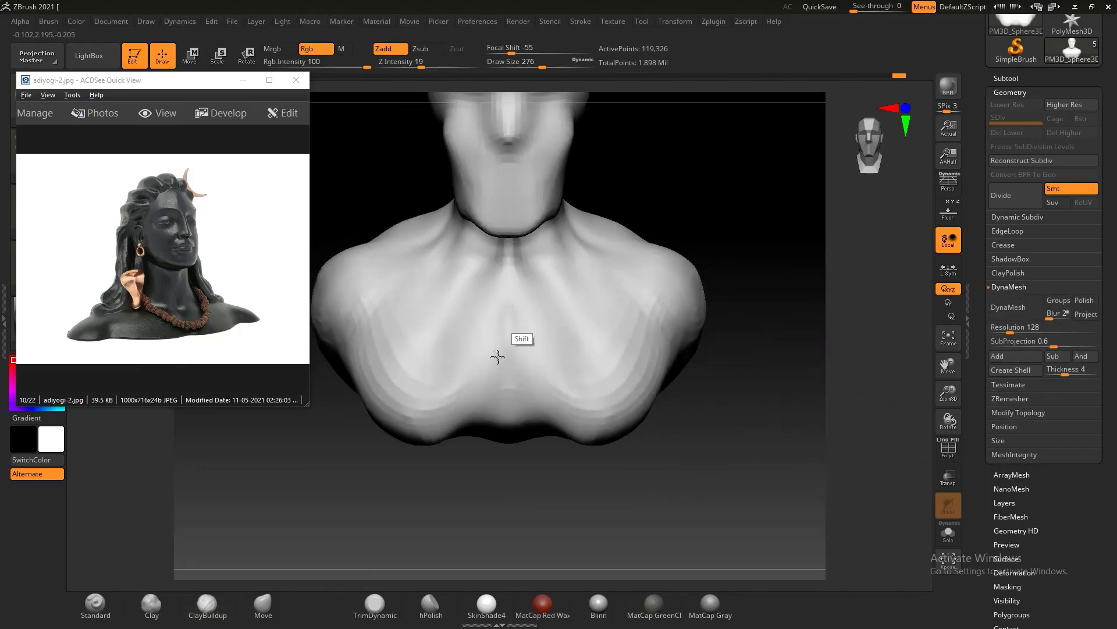
shift+drag(727, 338, 801, 328)
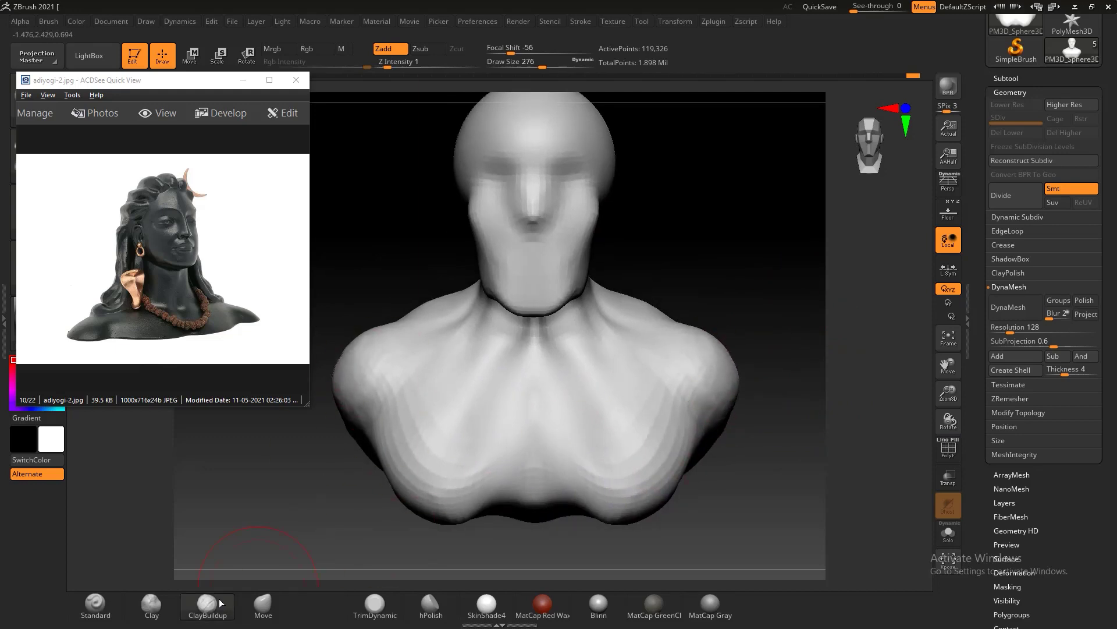
key(ctrl)
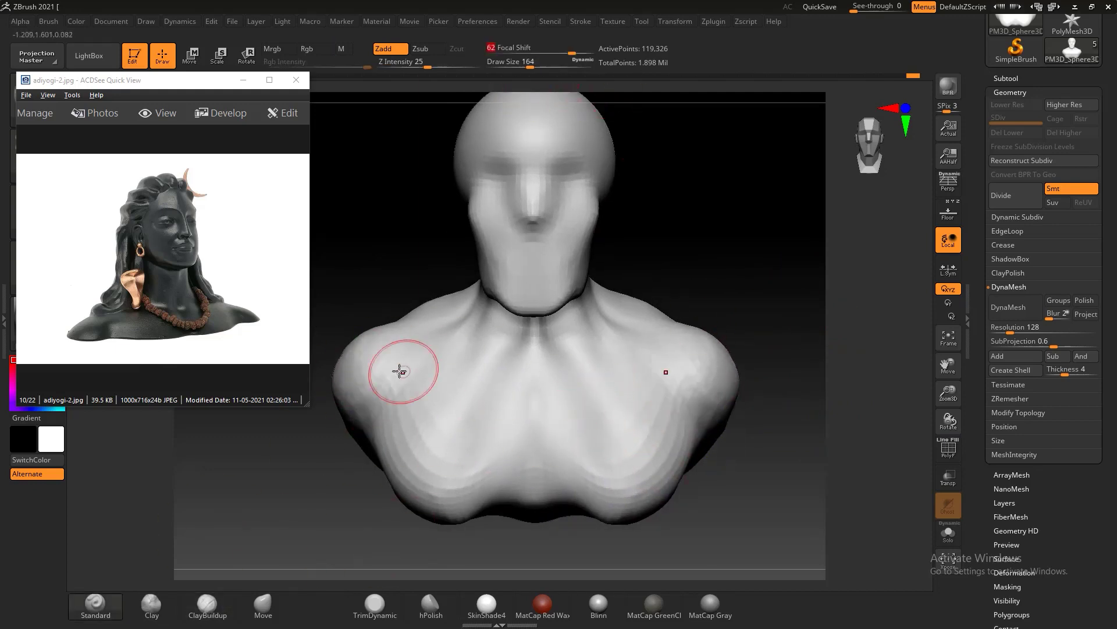
mouse_move(756, 360)
shift+mouse_down()
mouse_move(727, 411)
mouse_move(755, 400)
shift+mouse_up()
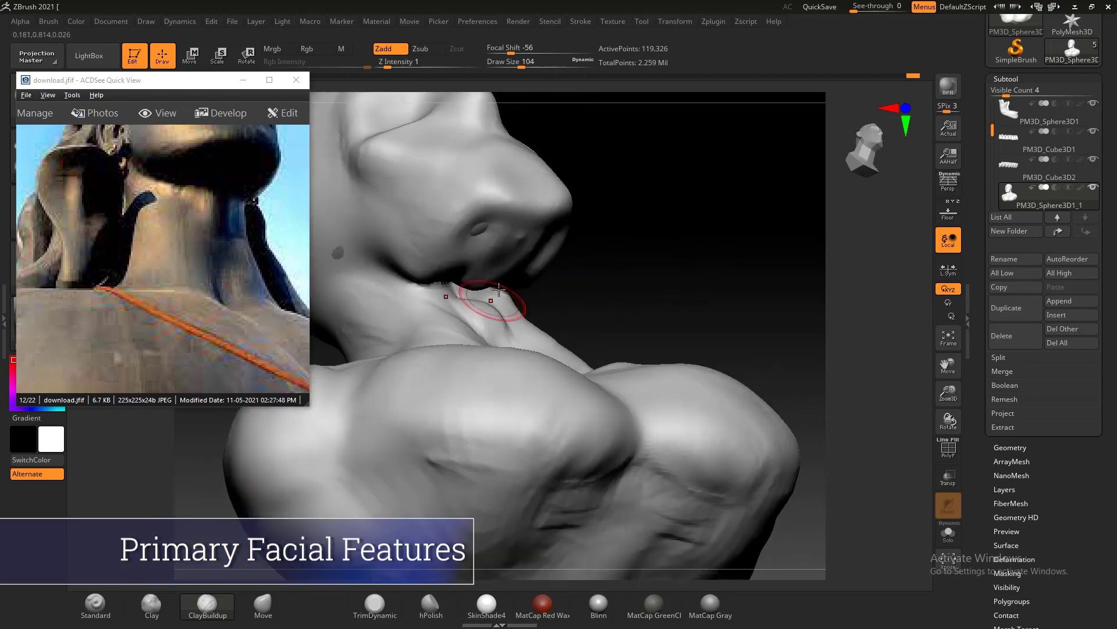
- Sculpt the brow, cheekbones, lips and neck muscles from side, top and front views
mouse_move(657, 283)
mouse_down()
mouse_move(683, 270)
mouse_move(571, 324)
mouse_move(751, 219)
mouse_move(727, 244)
mouse_up()
drag(201, 235, 202, 322)
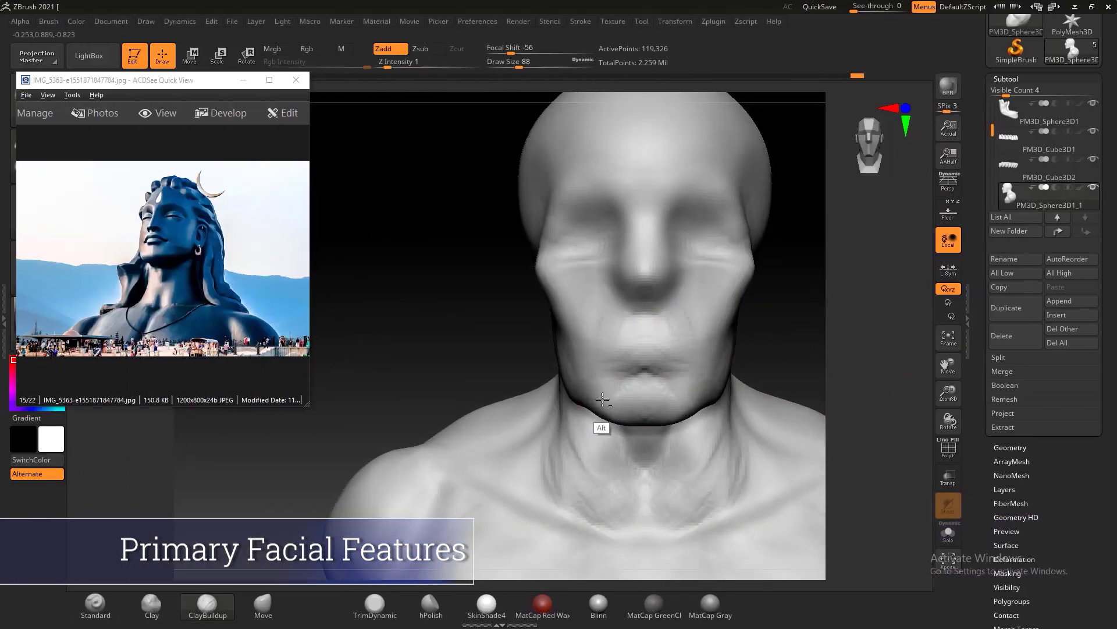
right_drag(603, 399, 561, 279)
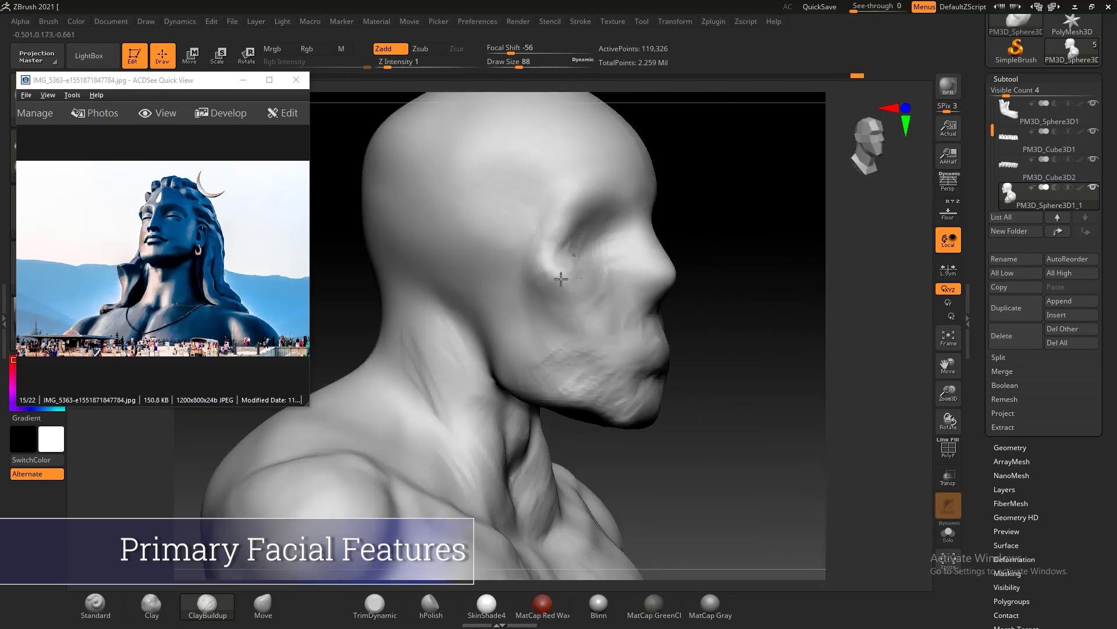
mouse_move(621, 313)
right_down()
mouse_move(656, 412)
mouse_move(705, 371)
right_up()
mouse_move(626, 422)
right_down()
mouse_move(644, 416)
mouse_move(639, 391)
right_up()
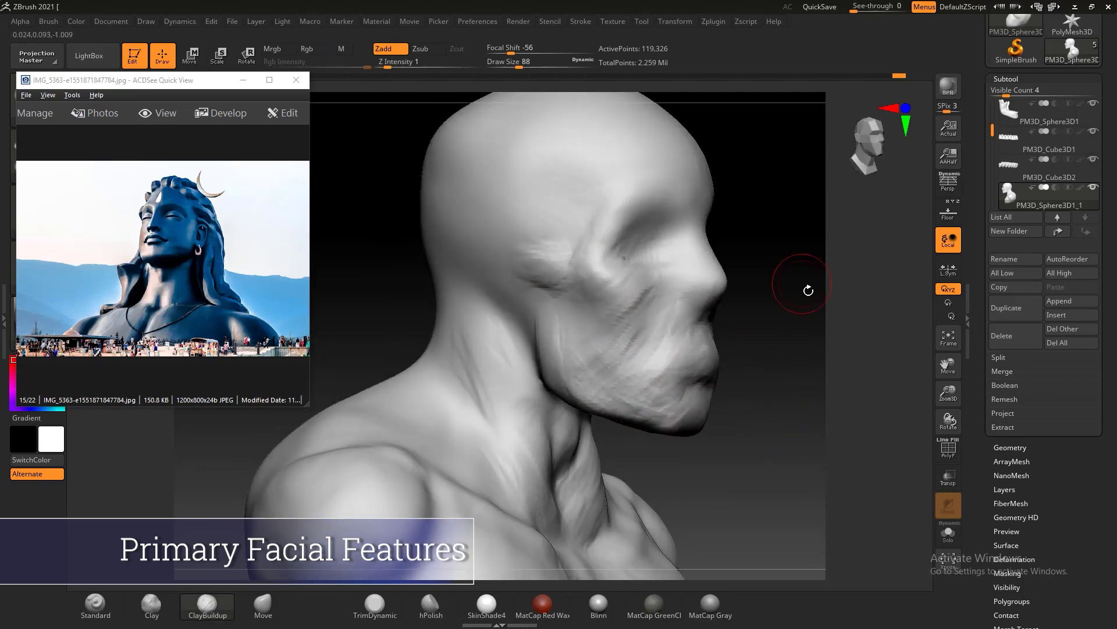
mouse_move(809, 290)
right_down()
mouse_move(654, 286)
mouse_move(611, 258)
right_up()
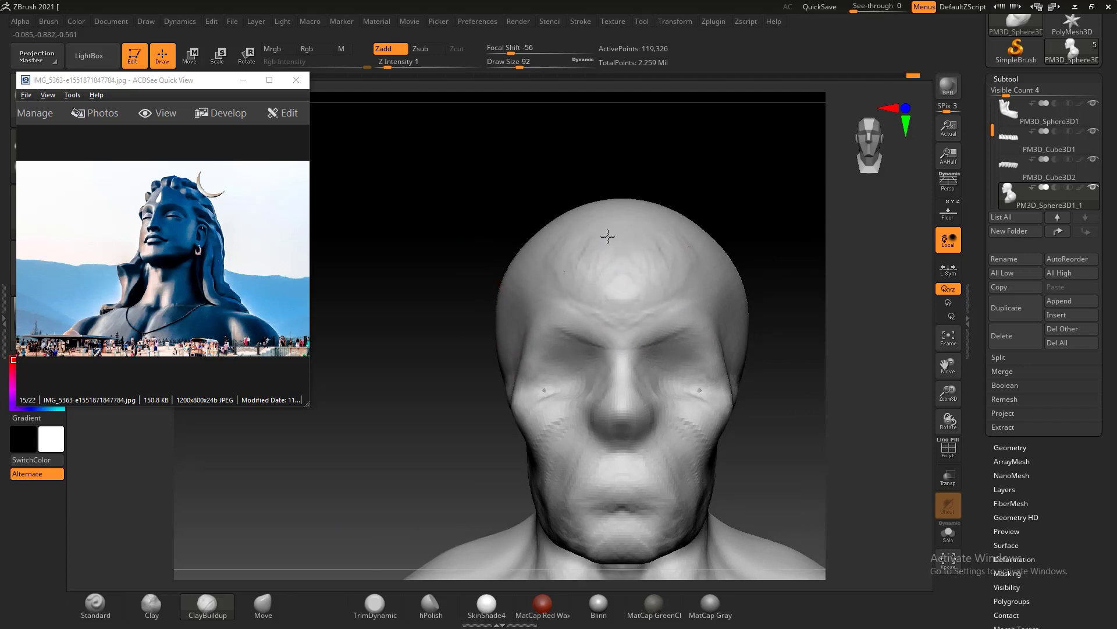
mouse_move(763, 436)
alt+right_down()
mouse_move(553, 375)
mouse_move(622, 389)
mouse_move(537, 400)
mouse_move(739, 387)
alt+right_up()
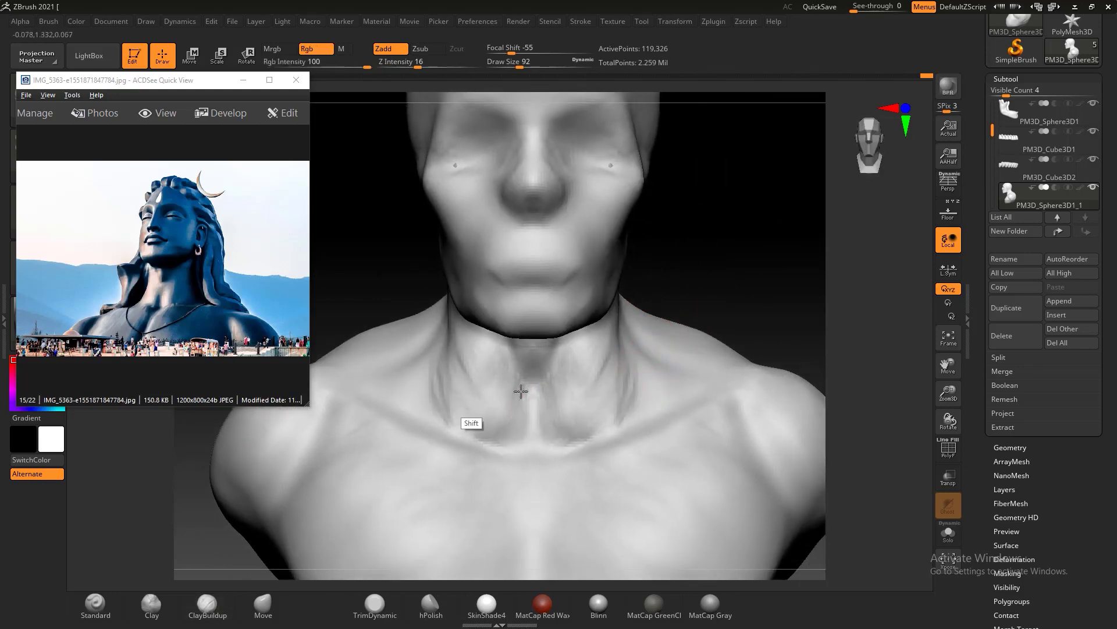
mouse_move(520, 392)
shift+right_down()
mouse_move(604, 367)
mouse_move(726, 250)
shift+right_up()
- Ctrl-paint a mask oval where the ear will go on the side of the head
click(264, 604)
mouse_move(301, 553)
right_down()
mouse_move(628, 224)
mouse_move(617, 232)
right_up()
ctrl+drag(617, 221, 611, 266)
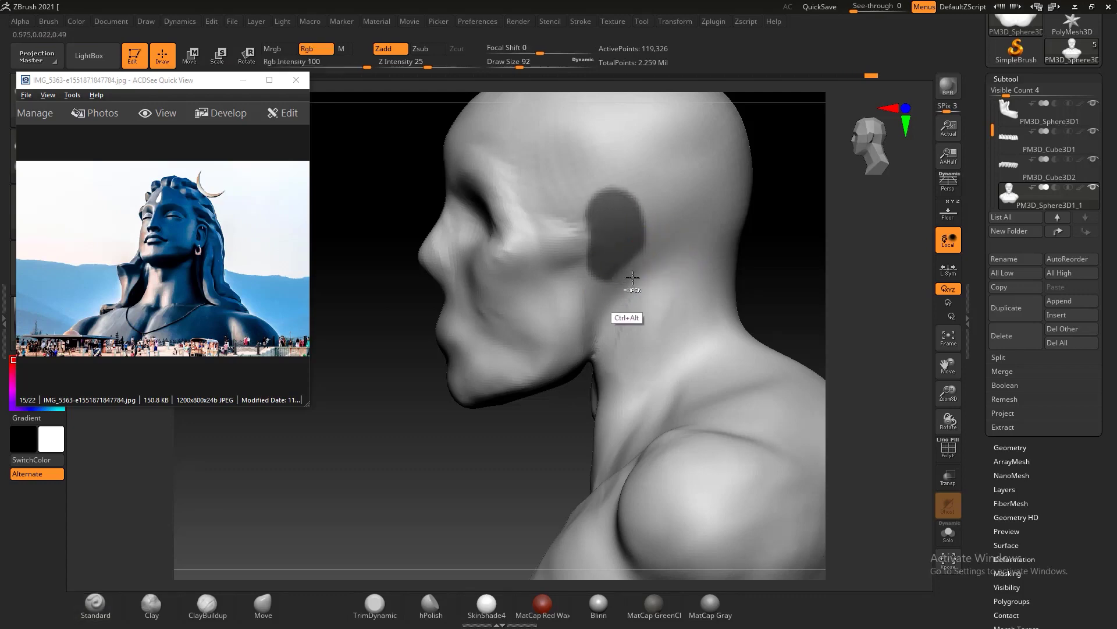
mouse_move(735, 275)
shift+right_down()
mouse_move(788, 282)
mouse_move(741, 321)
shift+right_up()
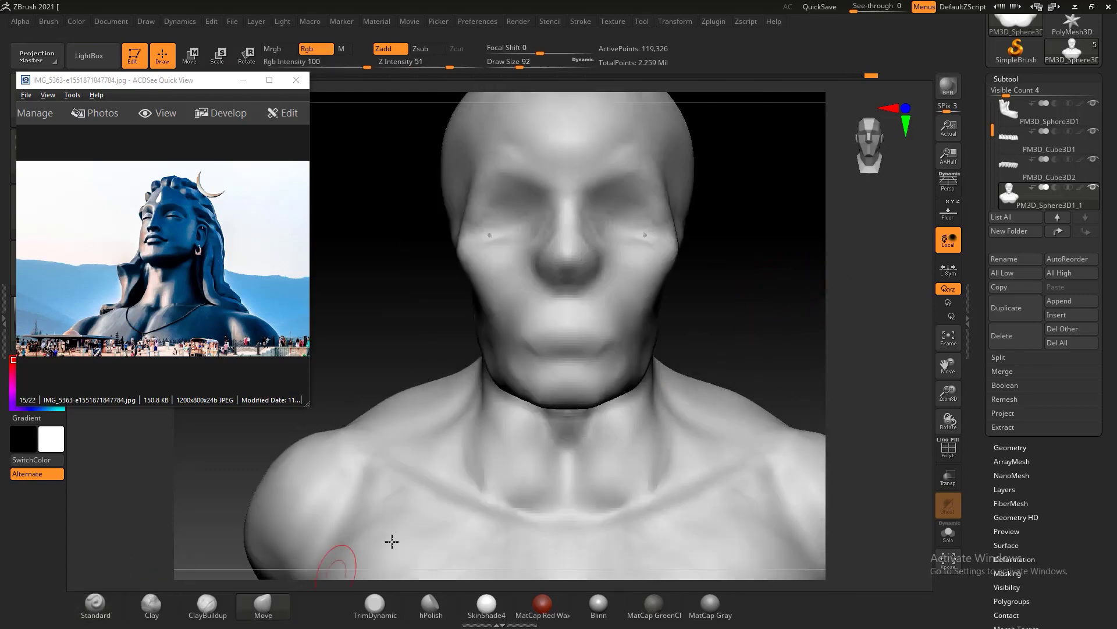
mouse_move(391, 542)
right_down()
mouse_move(699, 212)
mouse_move(757, 192)
right_up()
- DynaMesh the head, answering the freeze-subdivision prompt
click(1011, 447)
click(1015, 156)
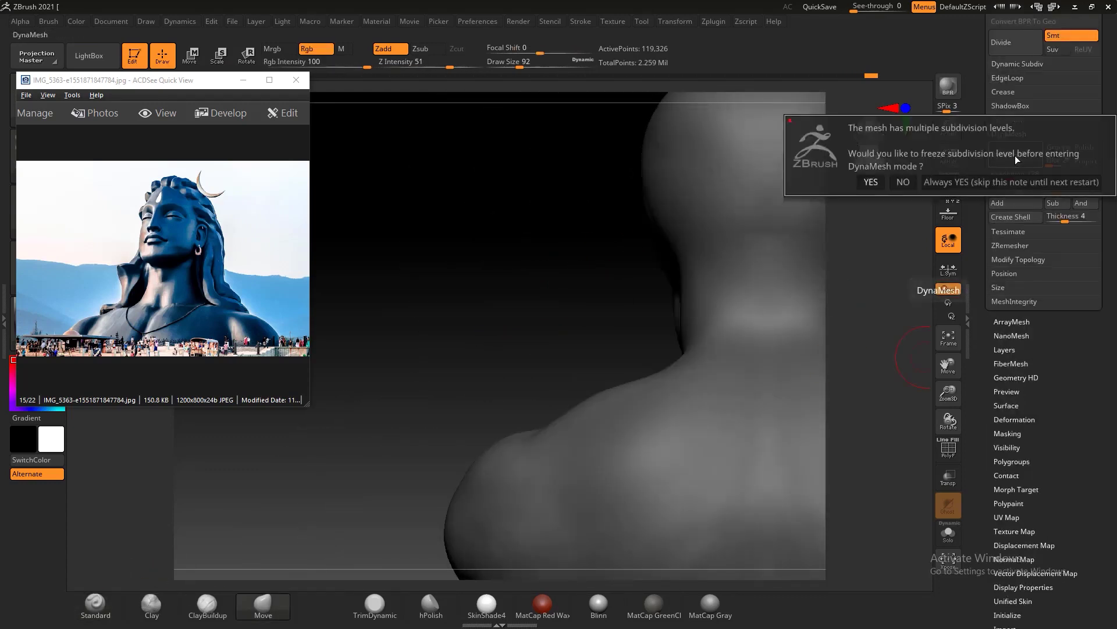
click(903, 182)
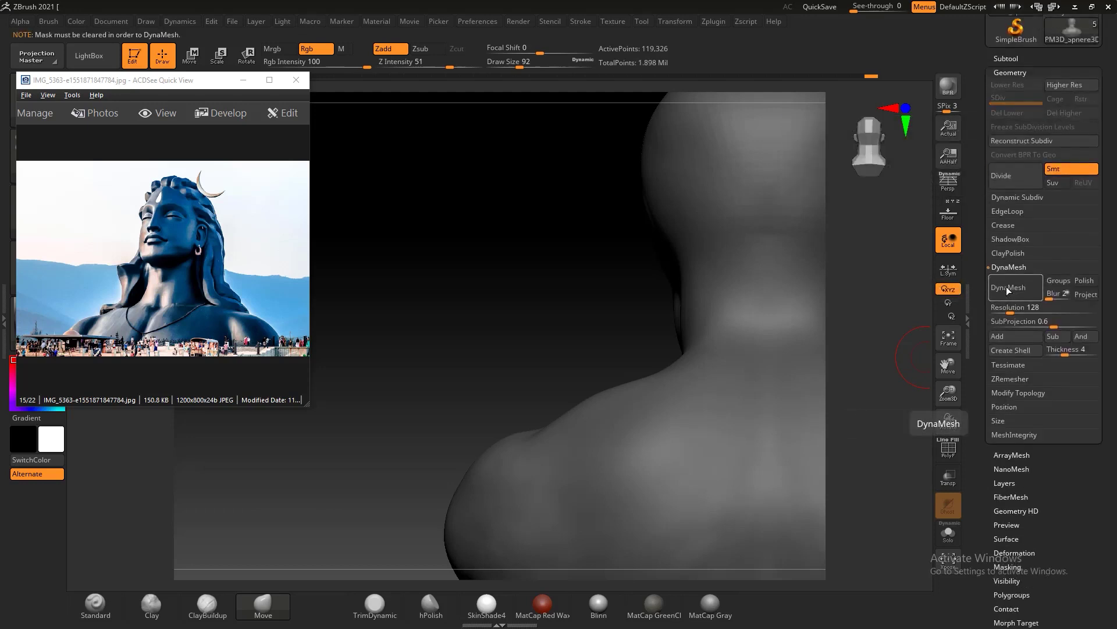
right_drag(815, 280, 431, 259)
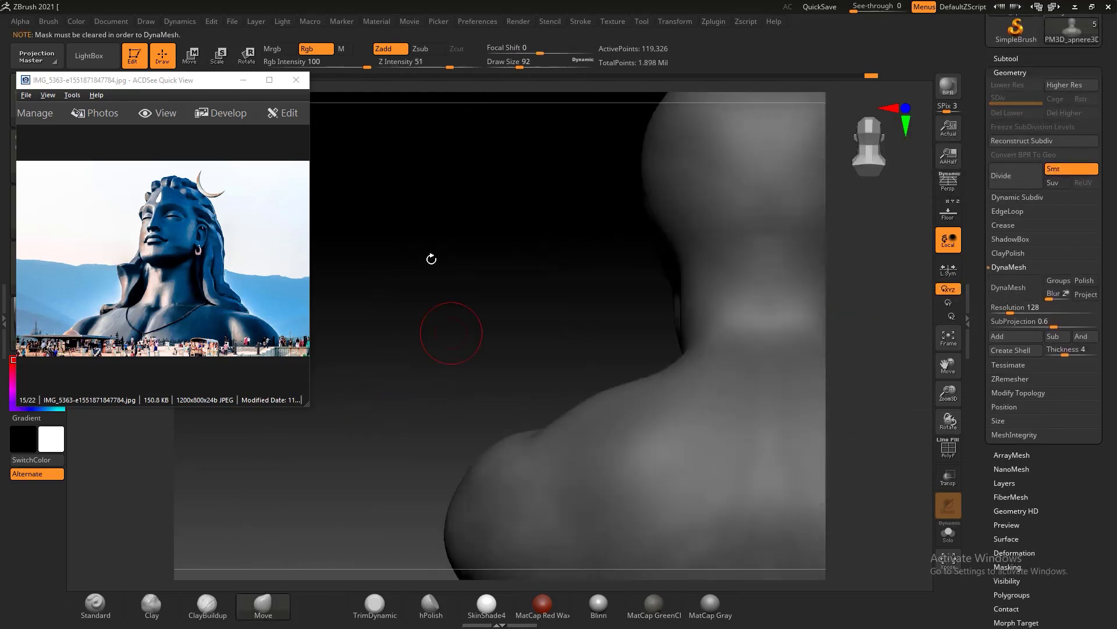
key(w)
key(q)
mouse_move(582, 407)
right_down()
mouse_move(815, 312)
mouse_move(737, 256)
right_up()
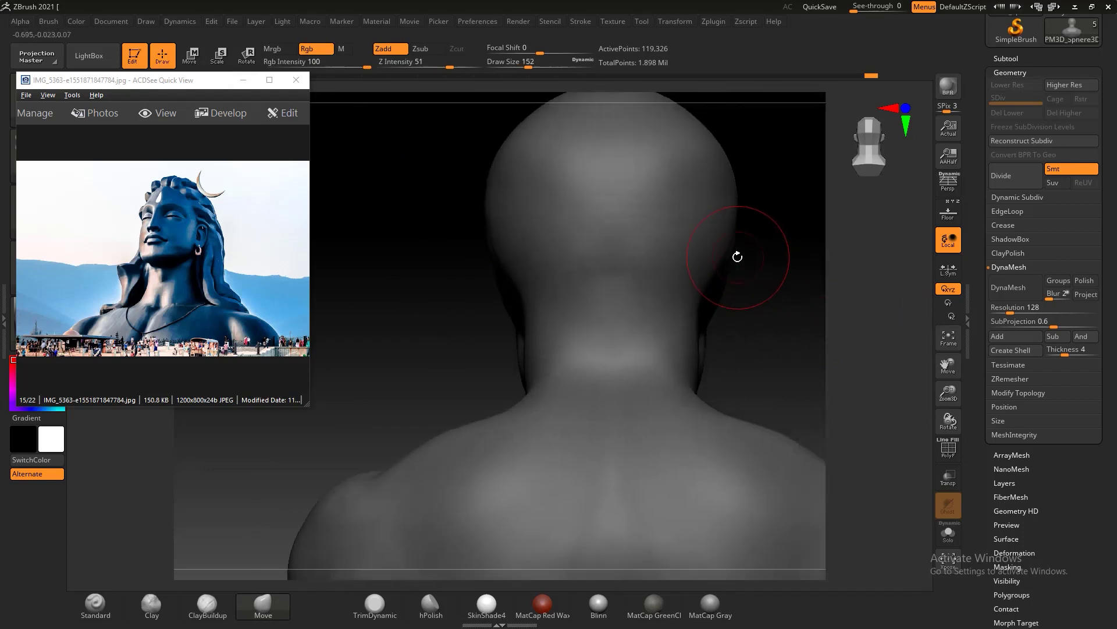
mouse_move(746, 299)
right_down()
mouse_move(599, 287)
mouse_move(738, 304)
mouse_move(669, 309)
mouse_move(627, 329)
right_up()
key(shift)
key(shift)
key(shift)
key(Escape)
- Round off the ear's top and carve its inner folds to match the statue reference
mouse_move(716, 274)
right_down()
mouse_move(761, 294)
mouse_move(649, 269)
right_up()
right_drag(605, 220, 603, 232)
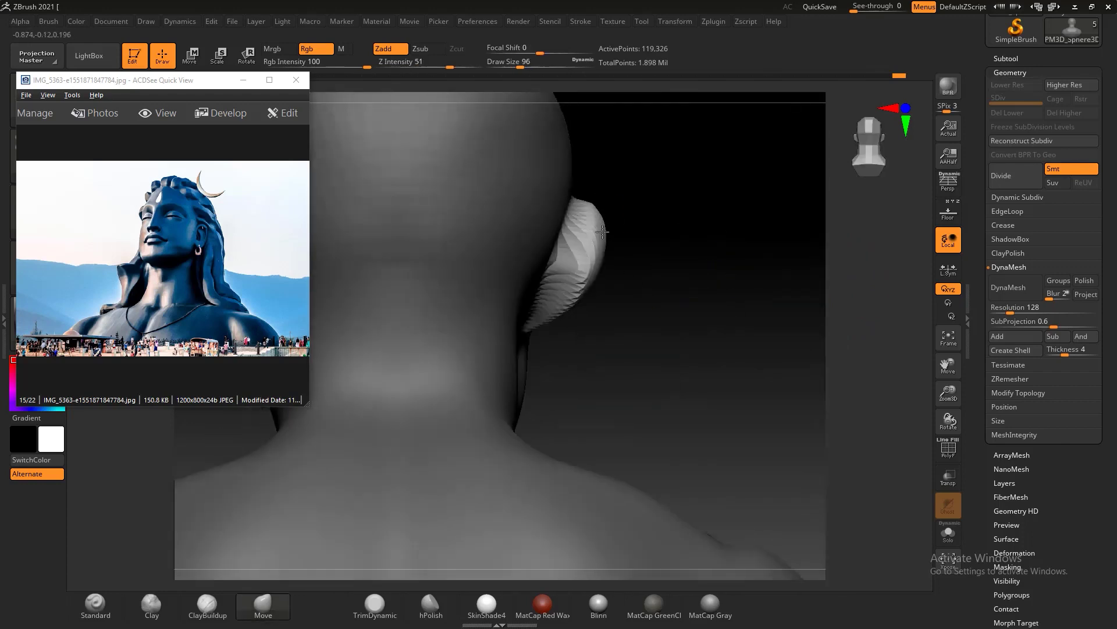
mouse_move(574, 335)
right_down()
mouse_move(512, 256)
mouse_move(442, 302)
mouse_move(475, 218)
right_up()
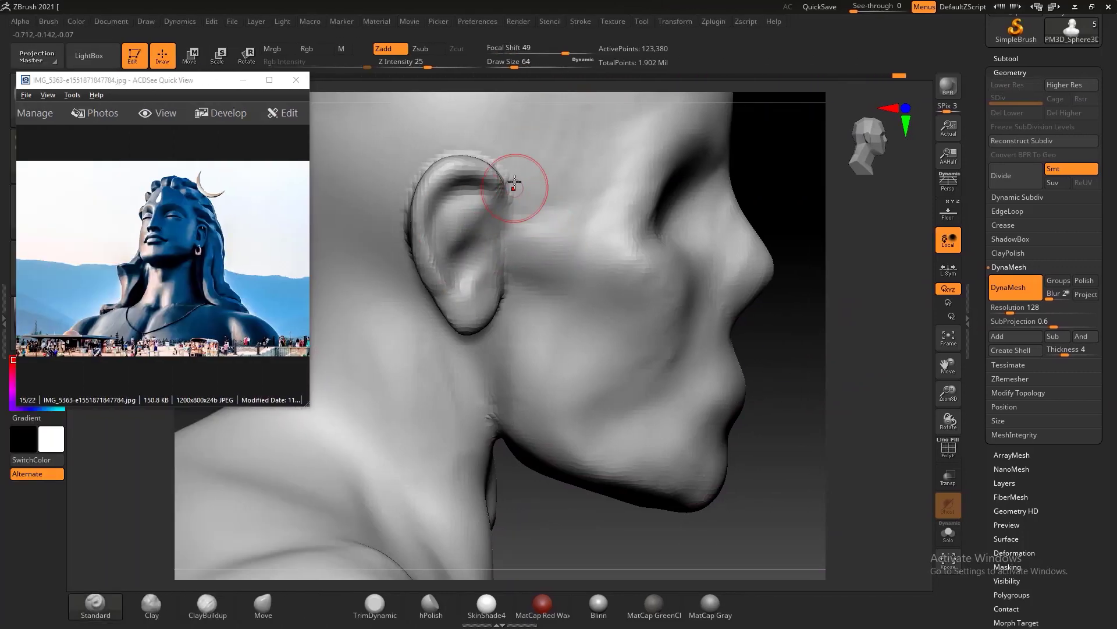
scroll(180, 262, up, 3)
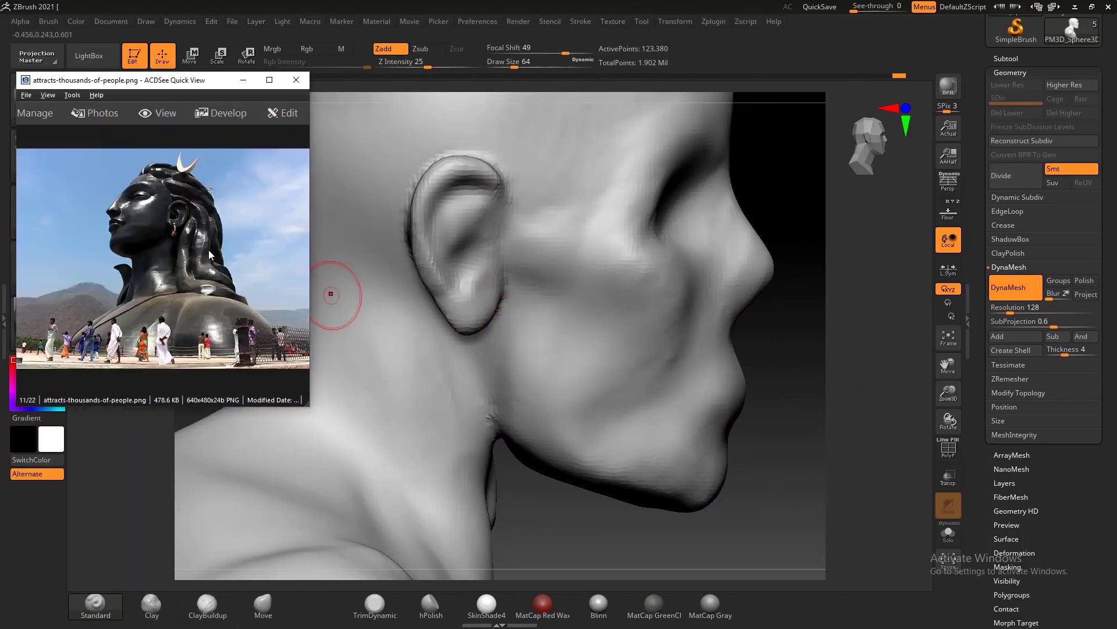
scroll(209, 252, up, 1)
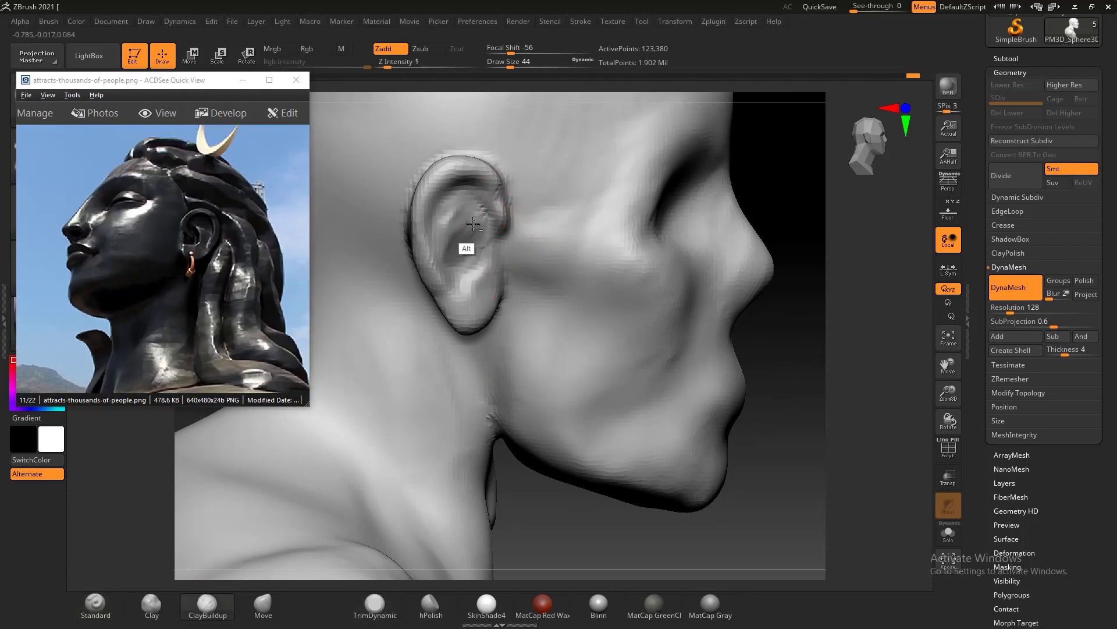
drag(454, 218, 415, 244)
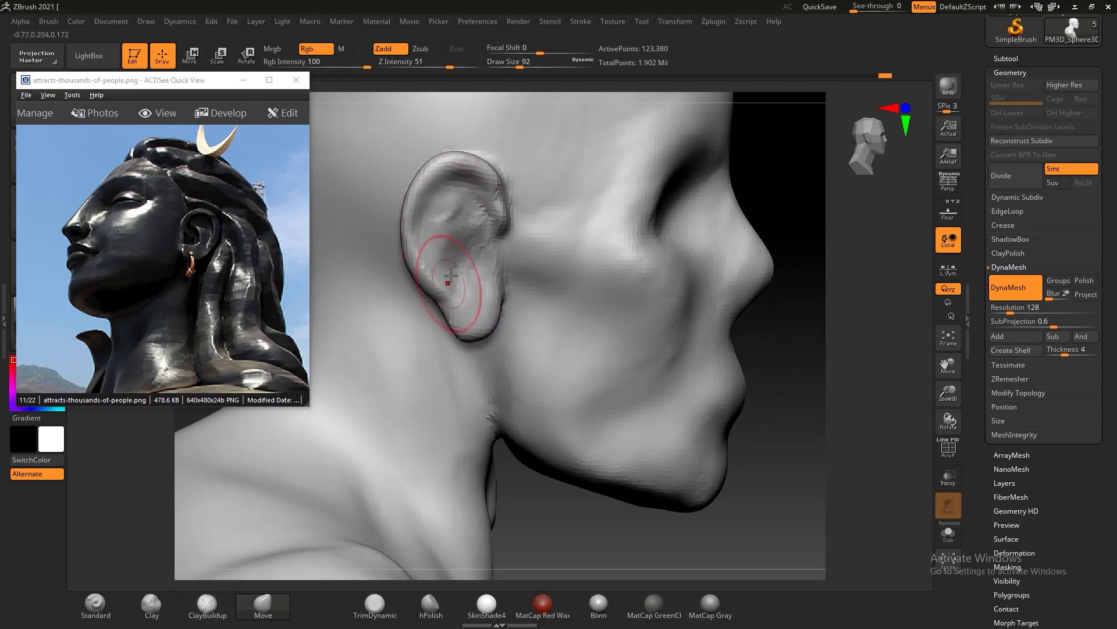
mouse_move(451, 276)
right_down()
mouse_move(450, 234)
mouse_move(761, 356)
right_up()
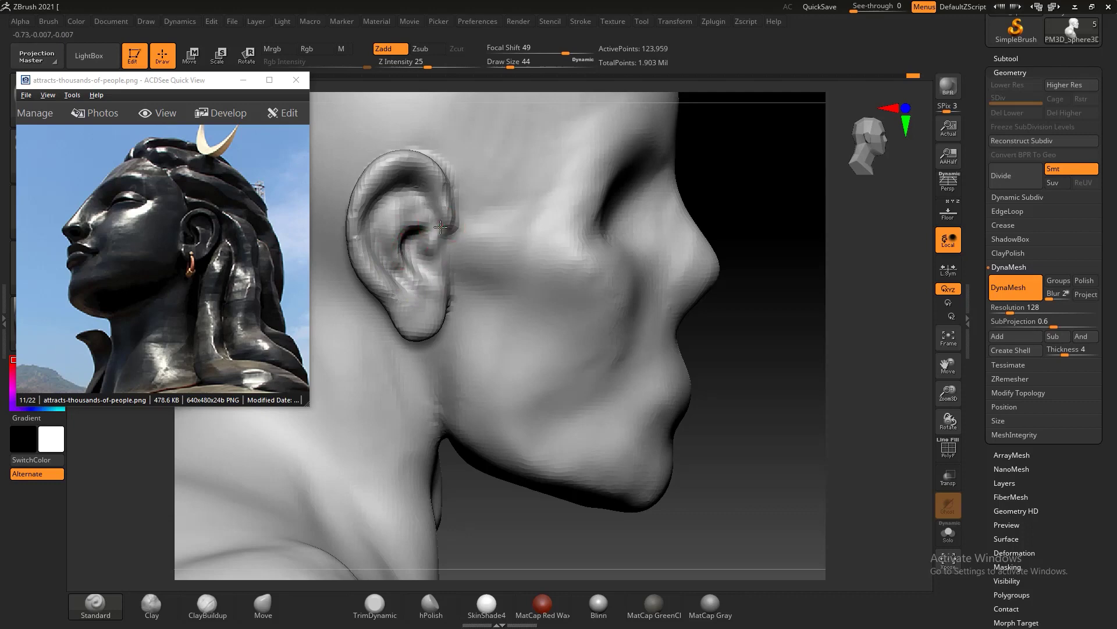
ctrl+drag(765, 325, 757, 326)
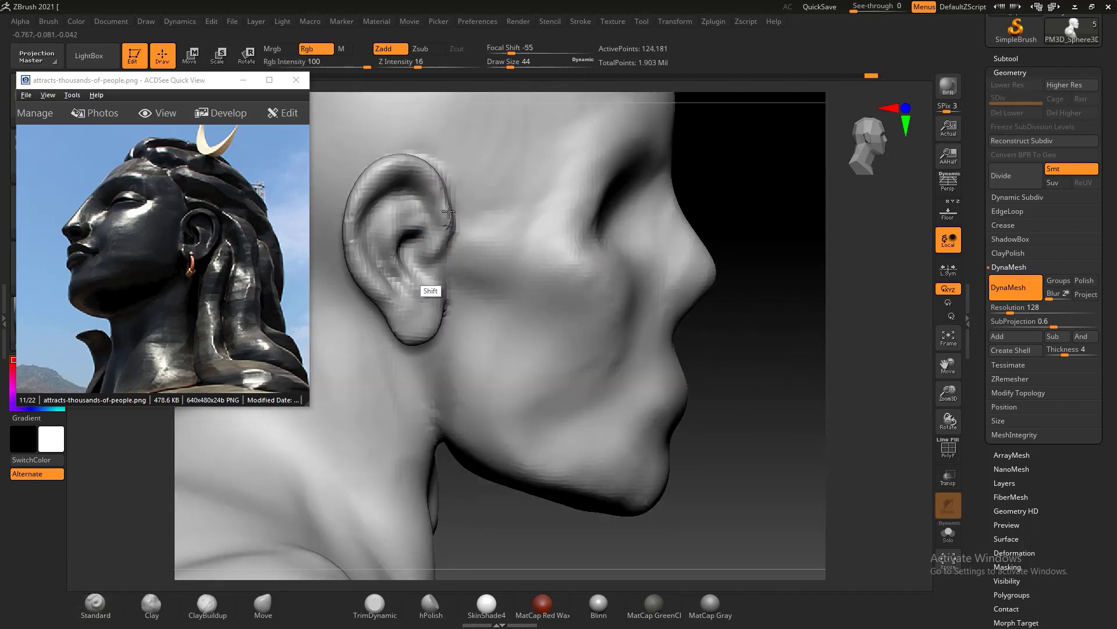
shift+right_drag(449, 211, 258, 603)
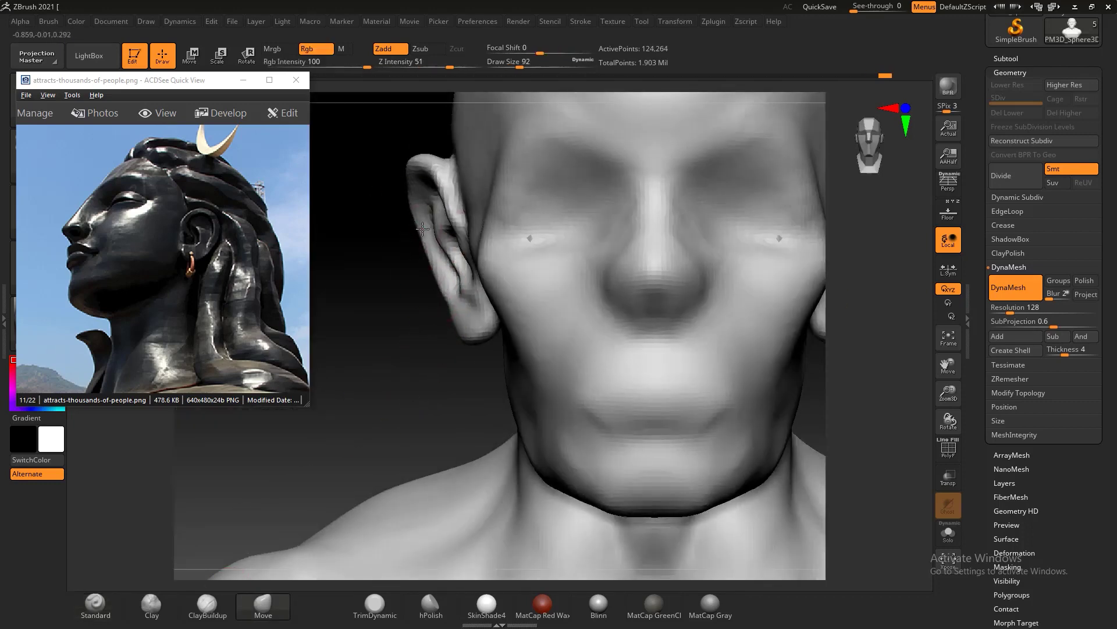
mouse_move(422, 229)
right_down()
mouse_move(788, 359)
mouse_move(767, 344)
right_up()
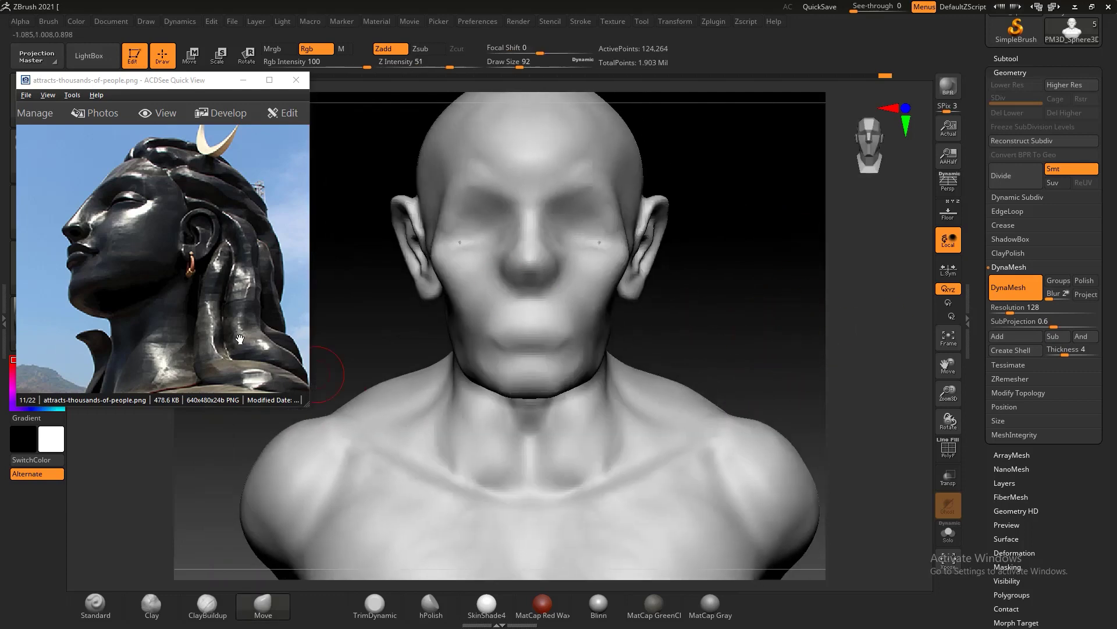
- Insert a Sphere3D subtool and move it down over the back of the head
click(1006, 58)
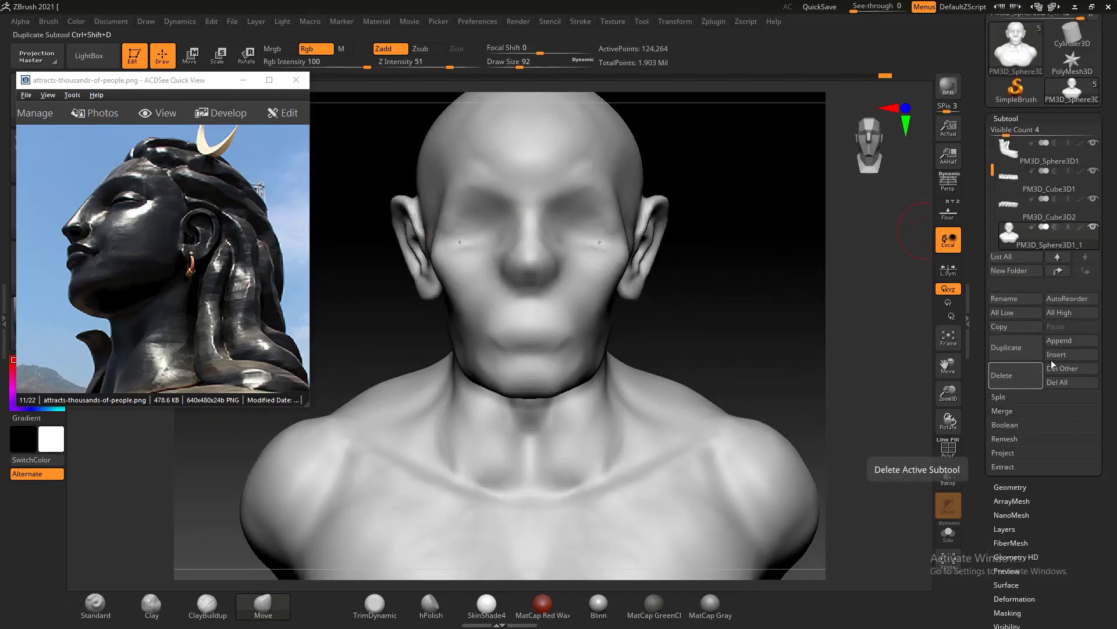
click(1072, 32)
click(135, 381)
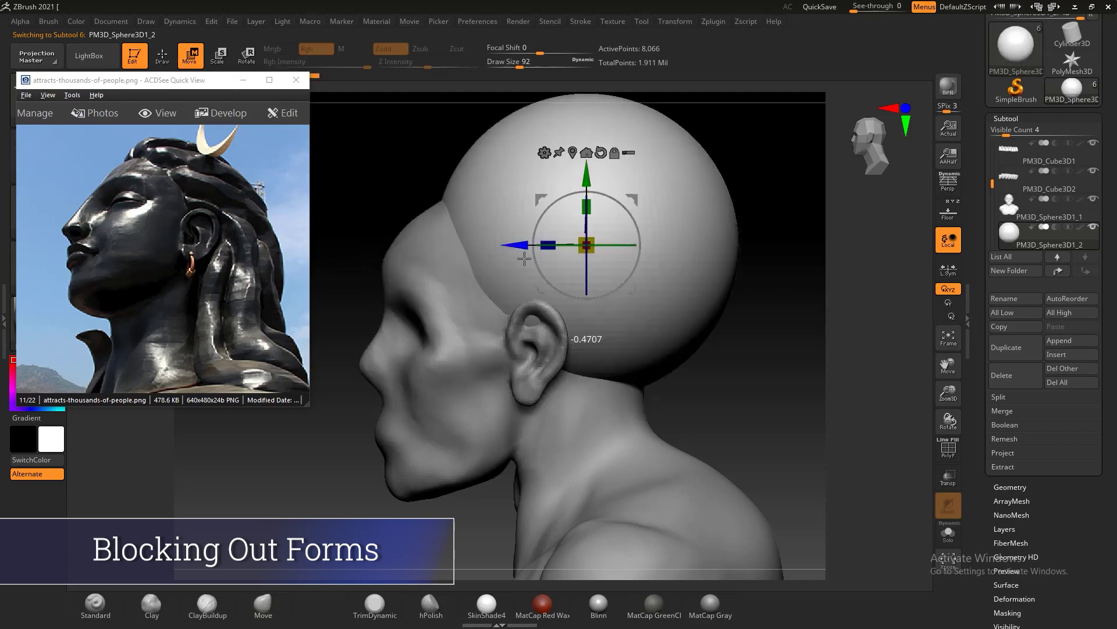
drag(496, 257, 496, 309)
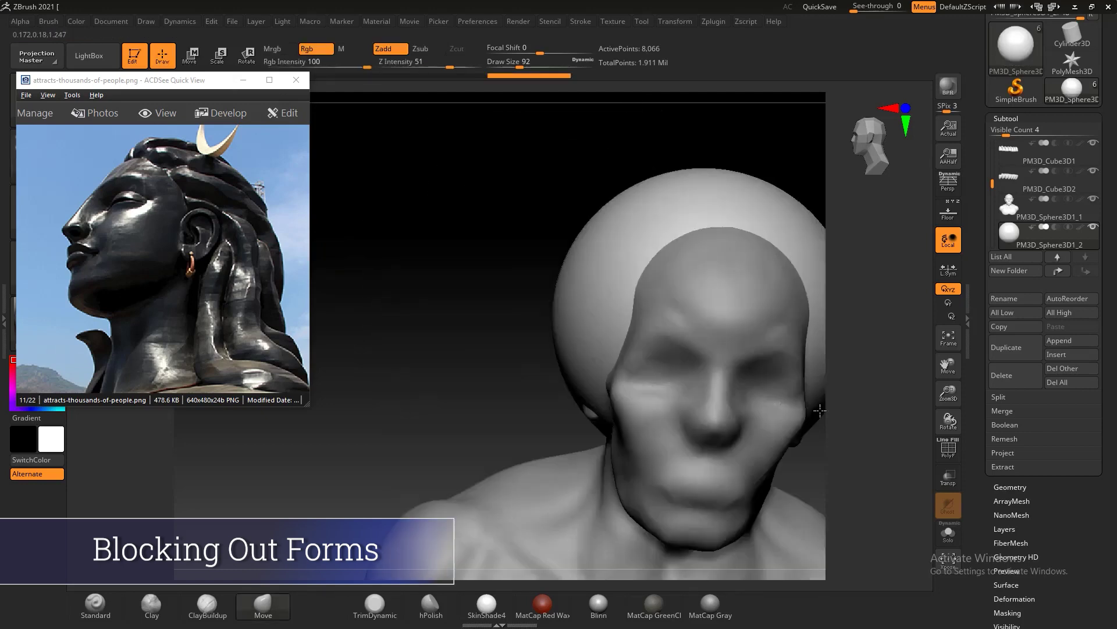
- ZRemesh the new sphere and check its placement from front and side views
click(1010, 487)
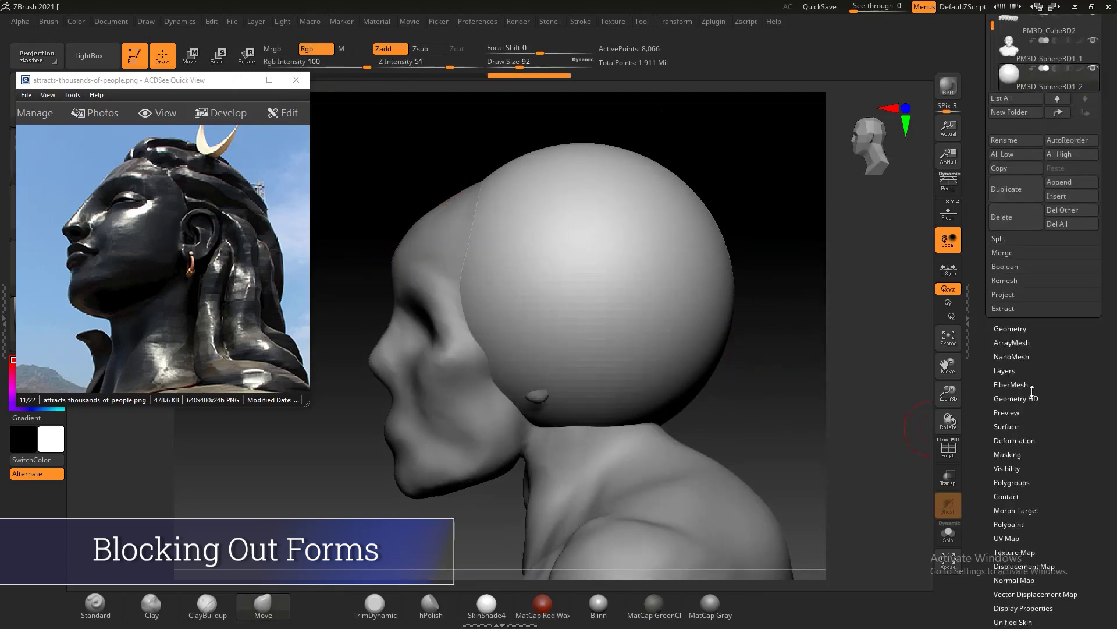
click(1009, 216)
drag(809, 374, 843, 367)
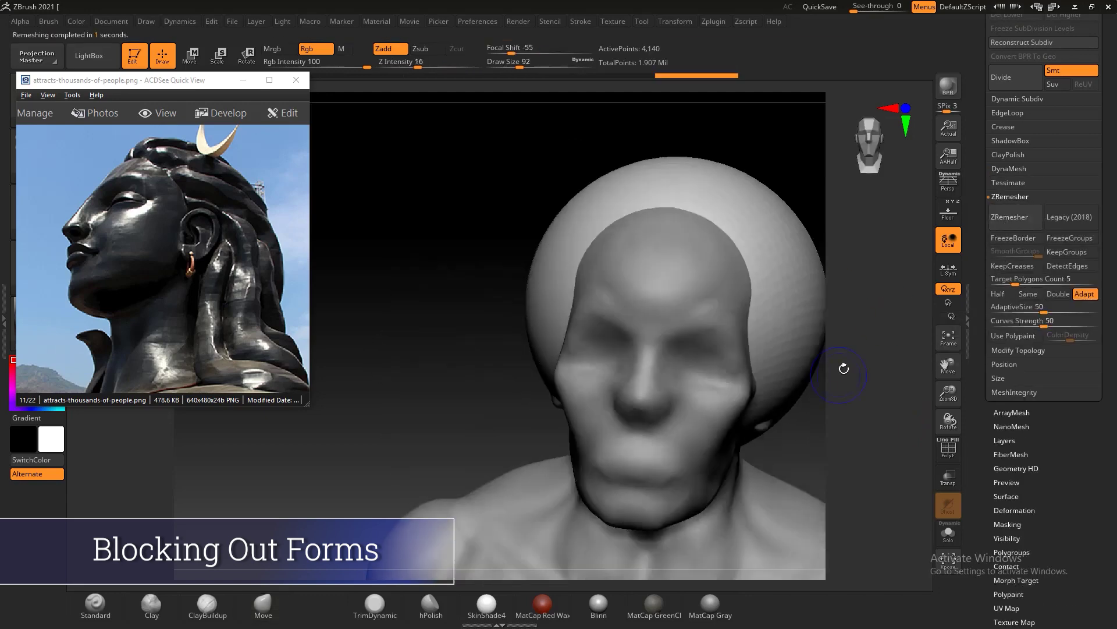
drag(495, 272, 838, 324)
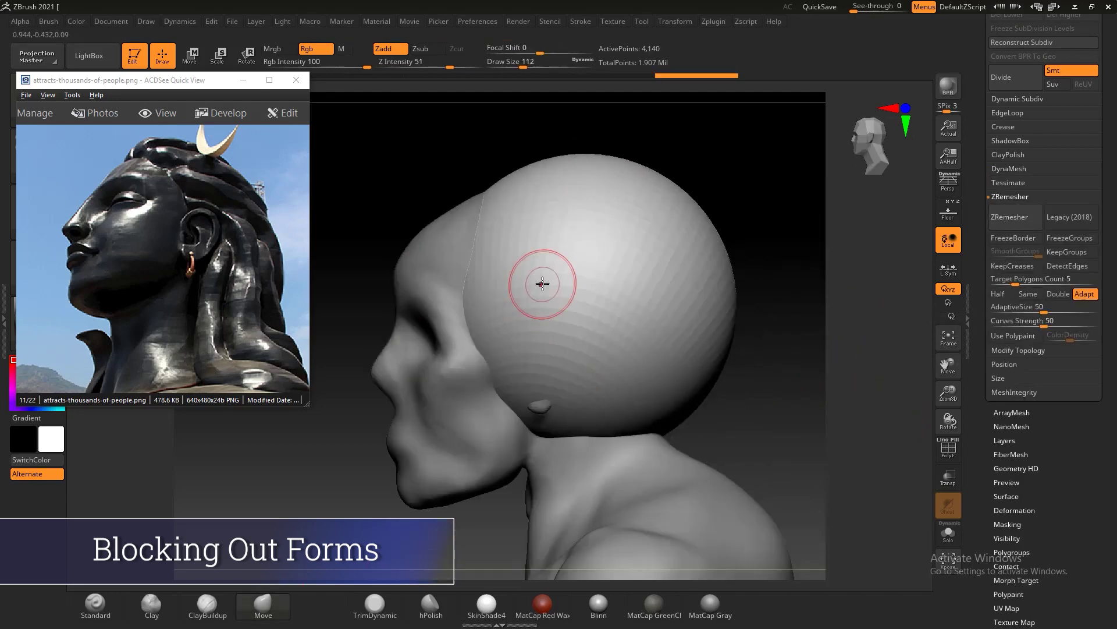
mouse_move(454, 192)
mouse_down()
mouse_move(710, 347)
mouse_move(775, 339)
mouse_move(605, 329)
mouse_move(746, 314)
mouse_move(682, 347)
mouse_move(500, 291)
mouse_move(735, 292)
mouse_move(709, 364)
mouse_move(686, 249)
mouse_move(723, 199)
mouse_move(515, 373)
mouse_move(611, 312)
mouse_move(648, 444)
mouse_move(619, 305)
mouse_move(760, 269)
mouse_up()
scroll(224, 259, down, 3)
key(b)
key(m)
key(v)
- Pull the sphere down behind the neck into a hair mass with the Move brush
key(b)
key(m)
key(v)
scroll(291, 250, down, 1)
scroll(291, 250, down, 1)
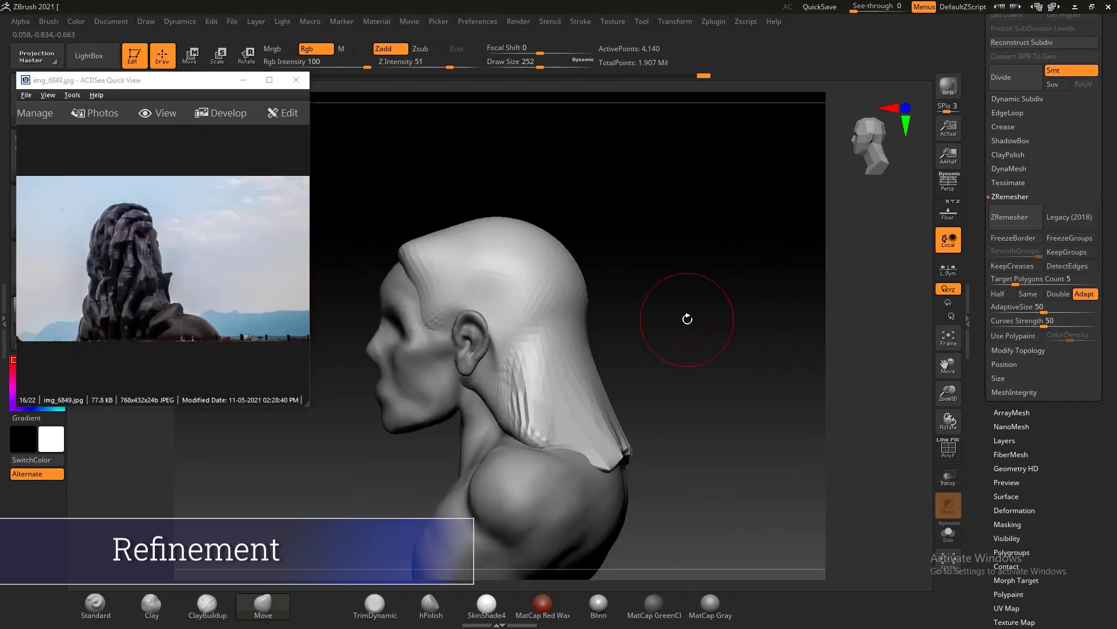
mouse_move(685, 316)
mouse_down()
mouse_move(749, 375)
mouse_move(600, 400)
mouse_up()
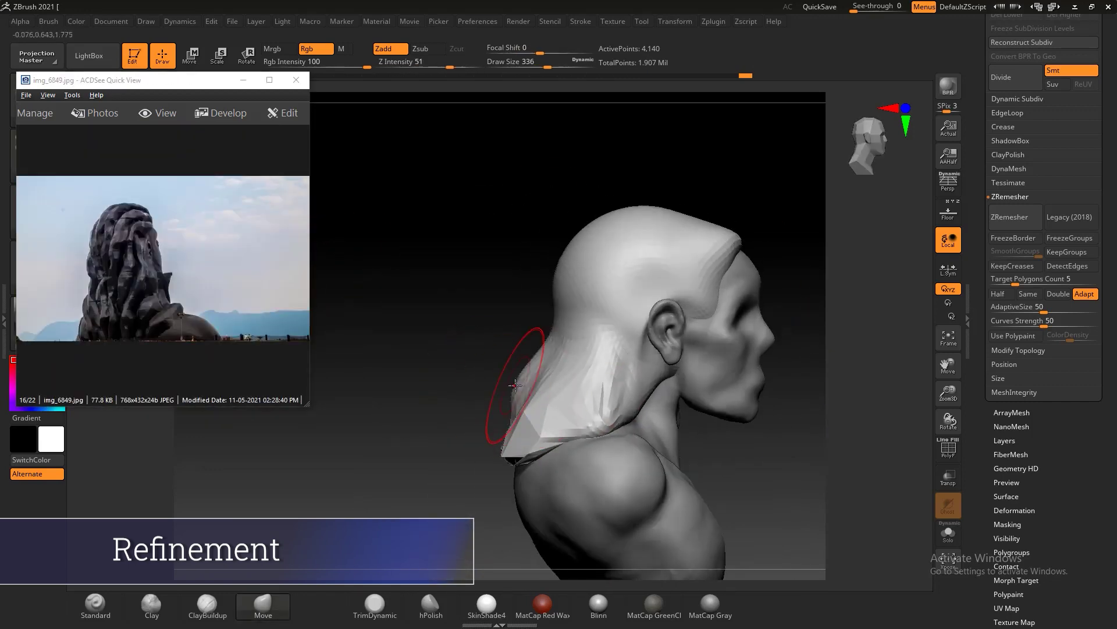
mouse_move(449, 299)
mouse_down()
mouse_move(679, 425)
mouse_move(550, 454)
mouse_move(768, 397)
mouse_up()
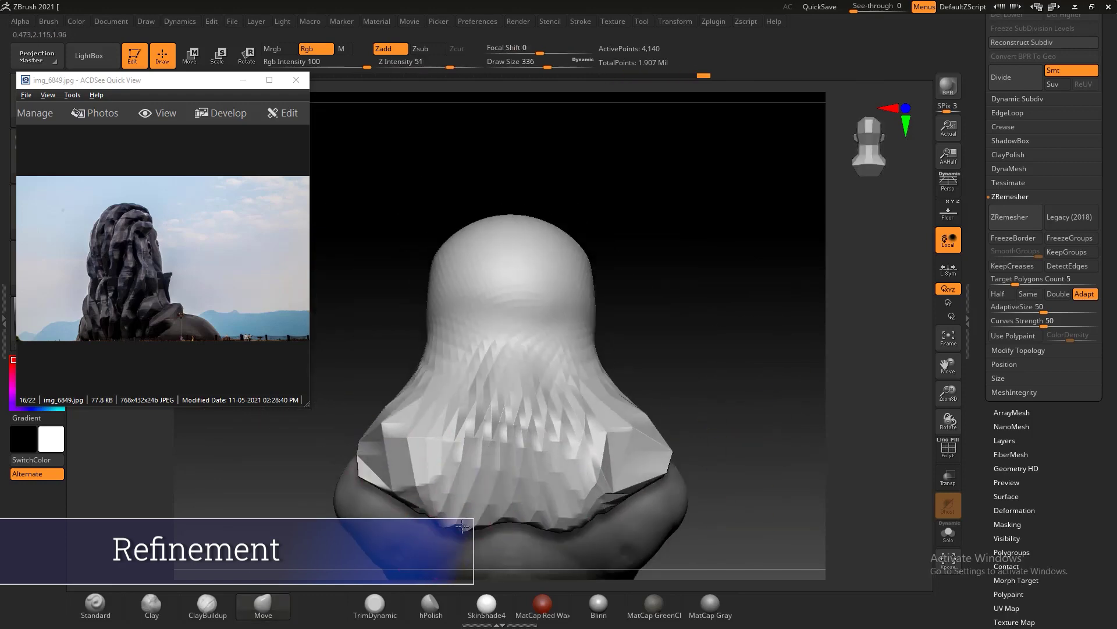
mouse_move(462, 526)
mouse_down()
mouse_move(781, 387)
mouse_move(399, 386)
mouse_move(914, 404)
mouse_up()
- Toggle PolyF and remesh the hair into even topology, checking it from several angles
key(shift+f)
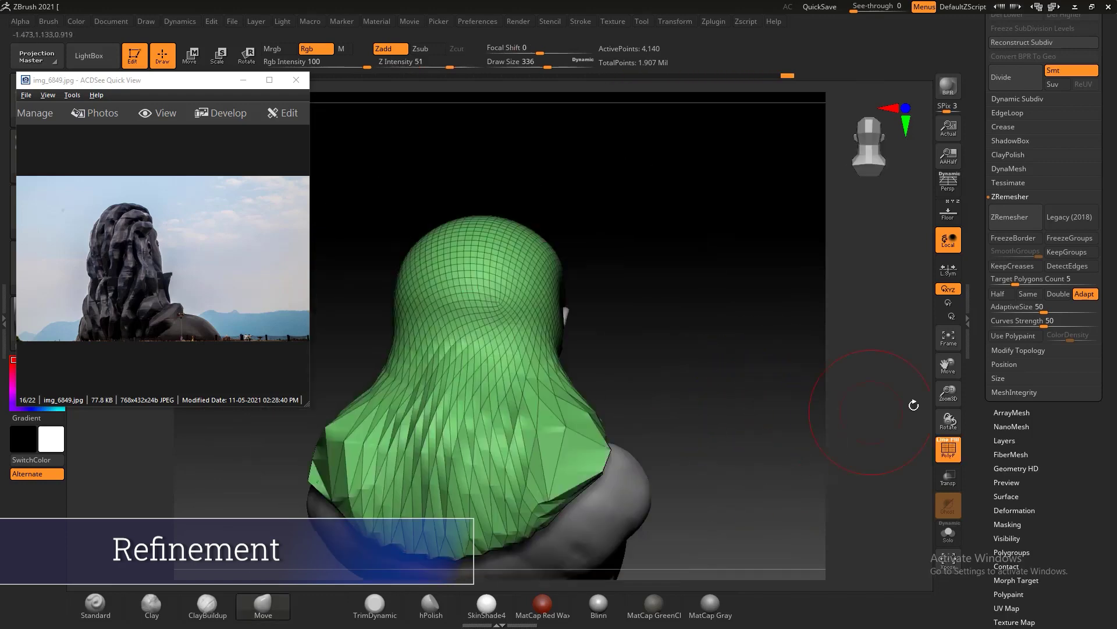
key(shift+f)
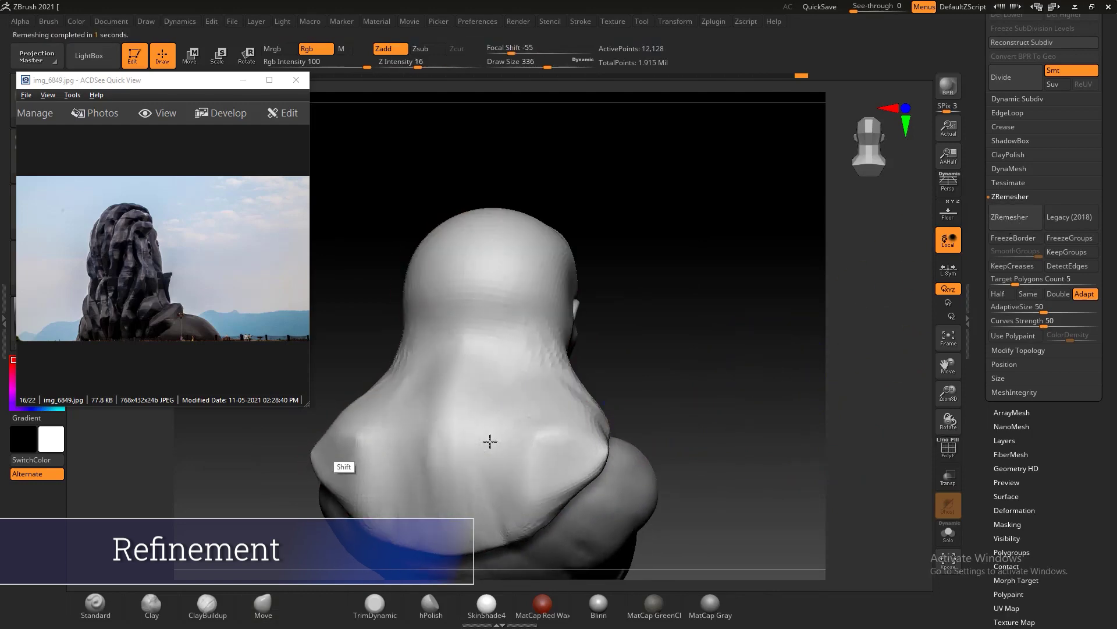
mouse_move(491, 441)
mouse_down()
mouse_move(469, 452)
mouse_move(727, 402)
mouse_up()
key(Escape)
key(b)
key(m)
key(v)
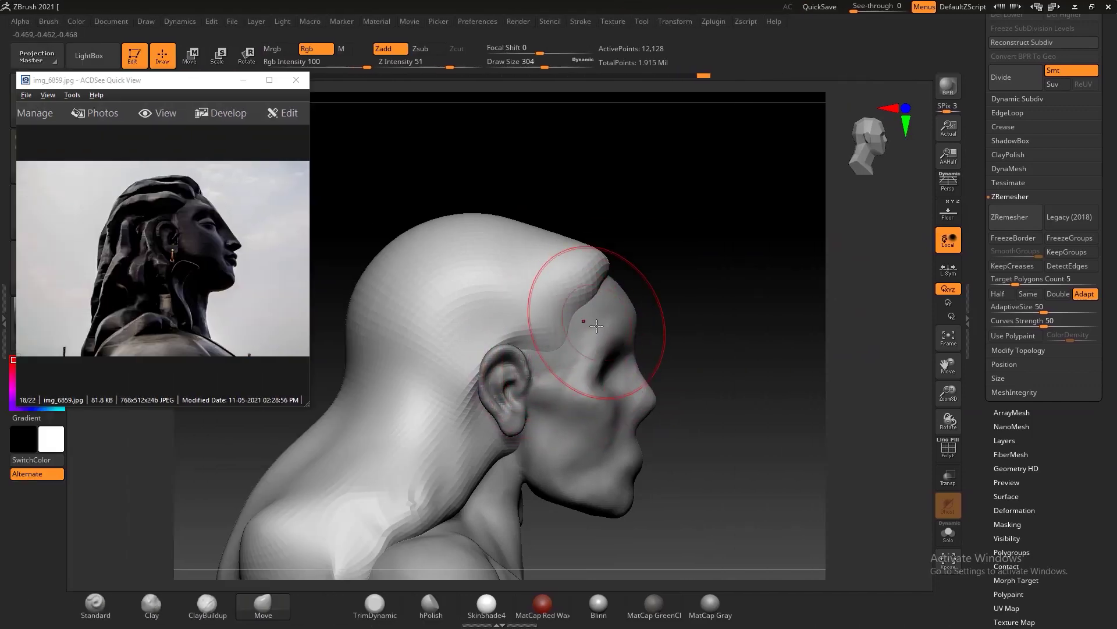
drag(642, 265, 825, 236)
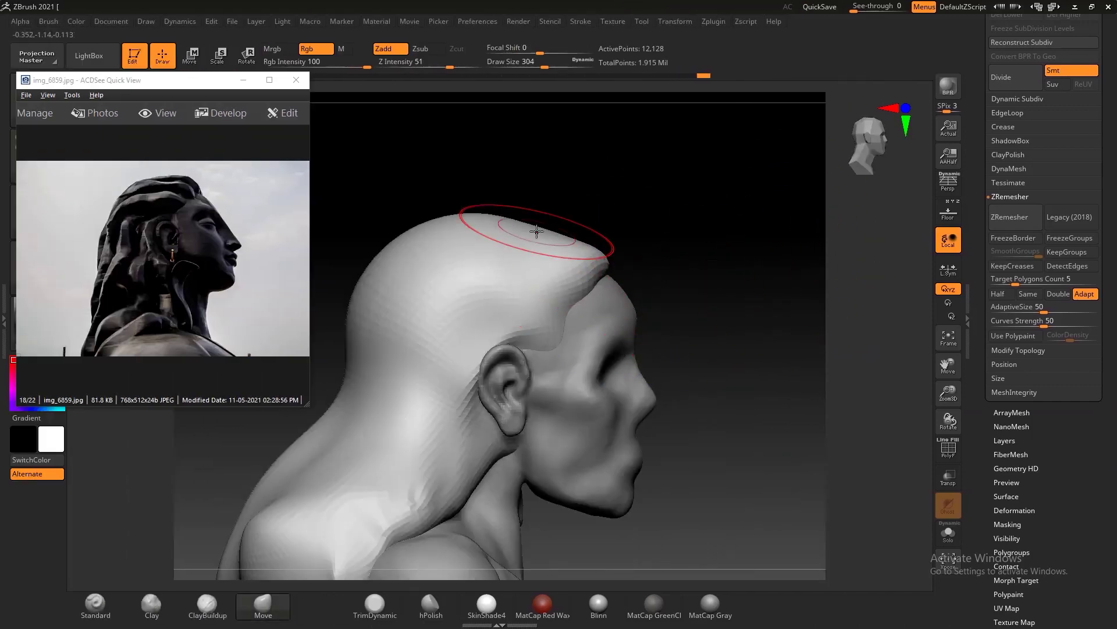
shift+right_drag(586, 236, 561, 249)
- Push the brow into shape and smooth the forehead on the head mesh
scroll(249, 260, down, 2)
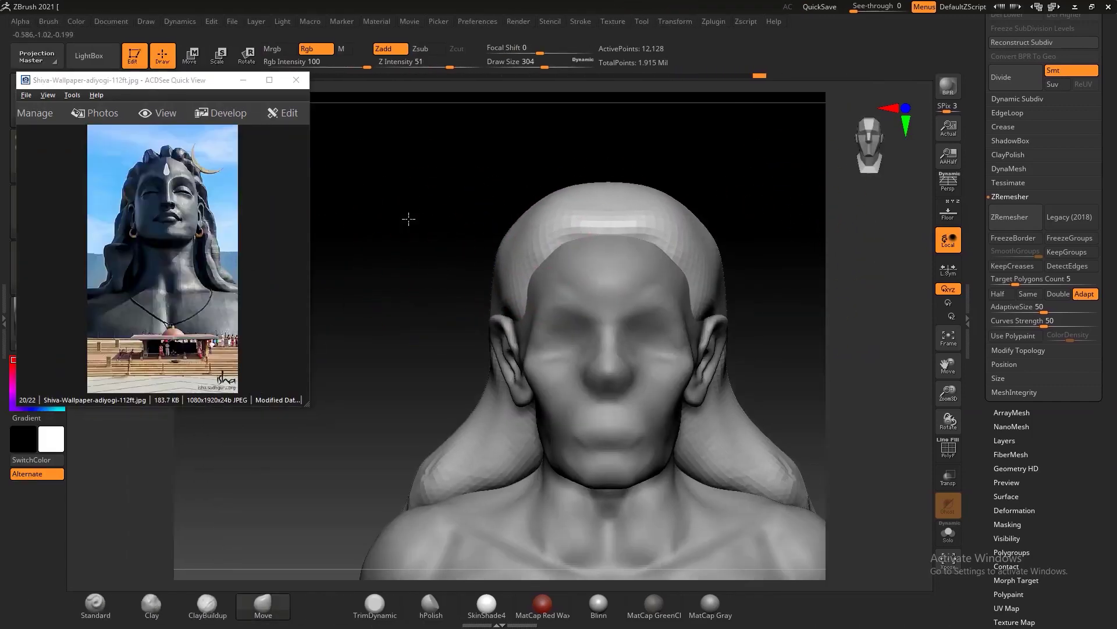
alt+click(617, 313)
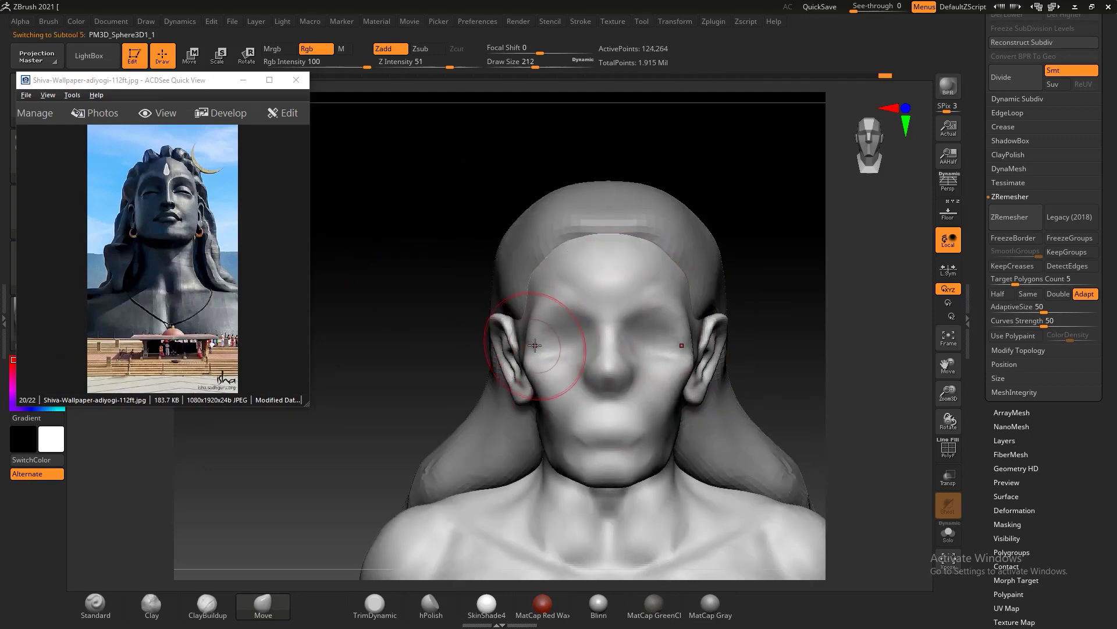
drag(535, 345, 554, 326)
shift+drag(610, 277, 563, 368)
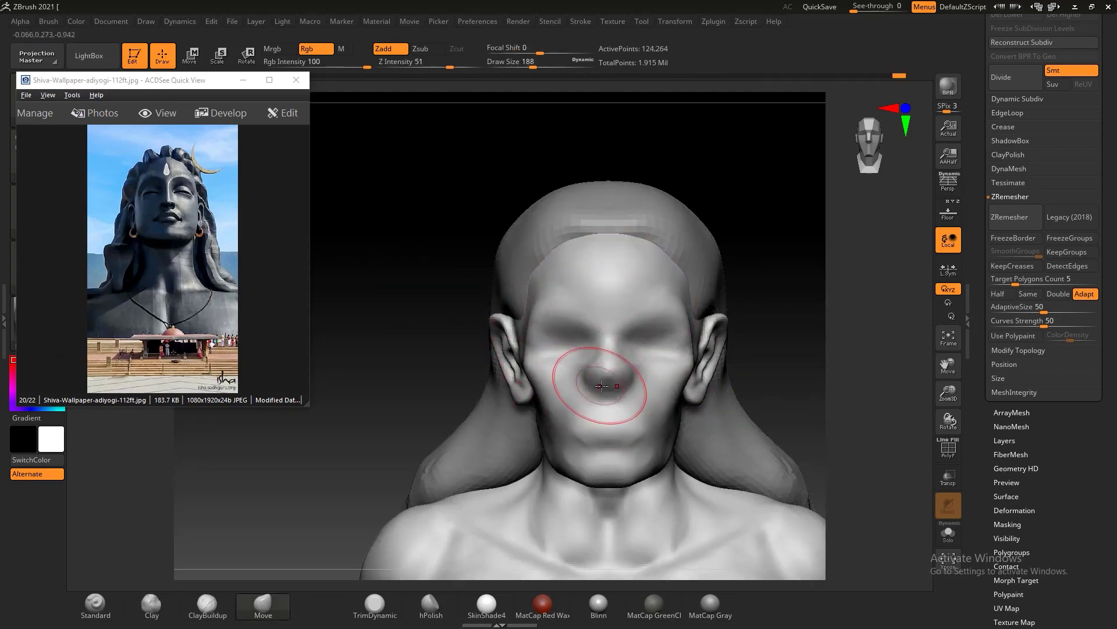
right_drag(602, 385, 600, 373)
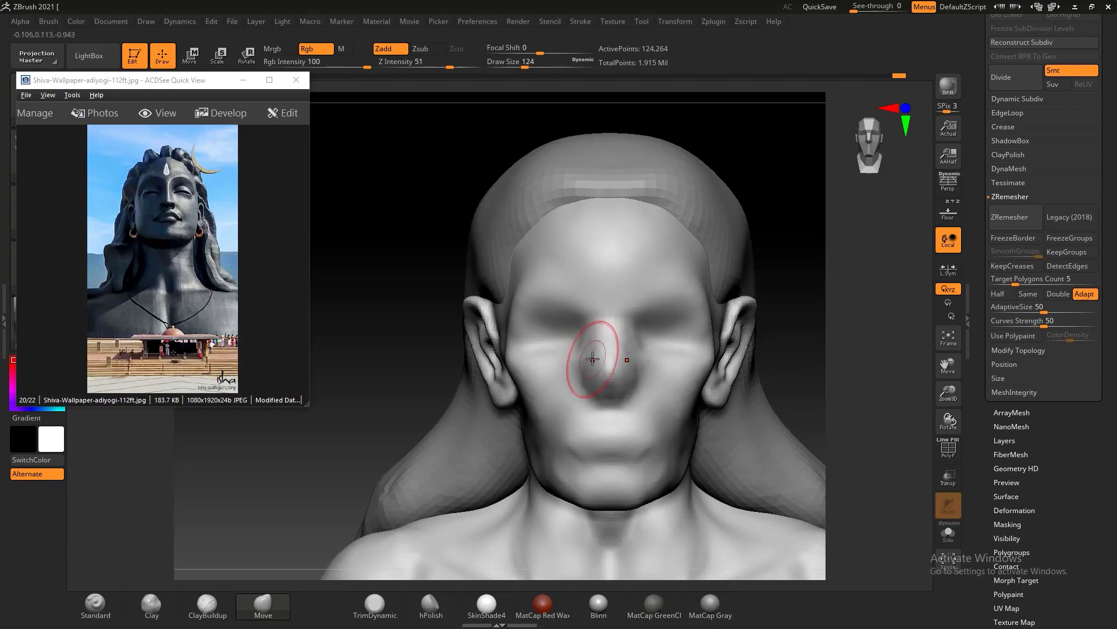
alt+drag(831, 274, 673, 207)
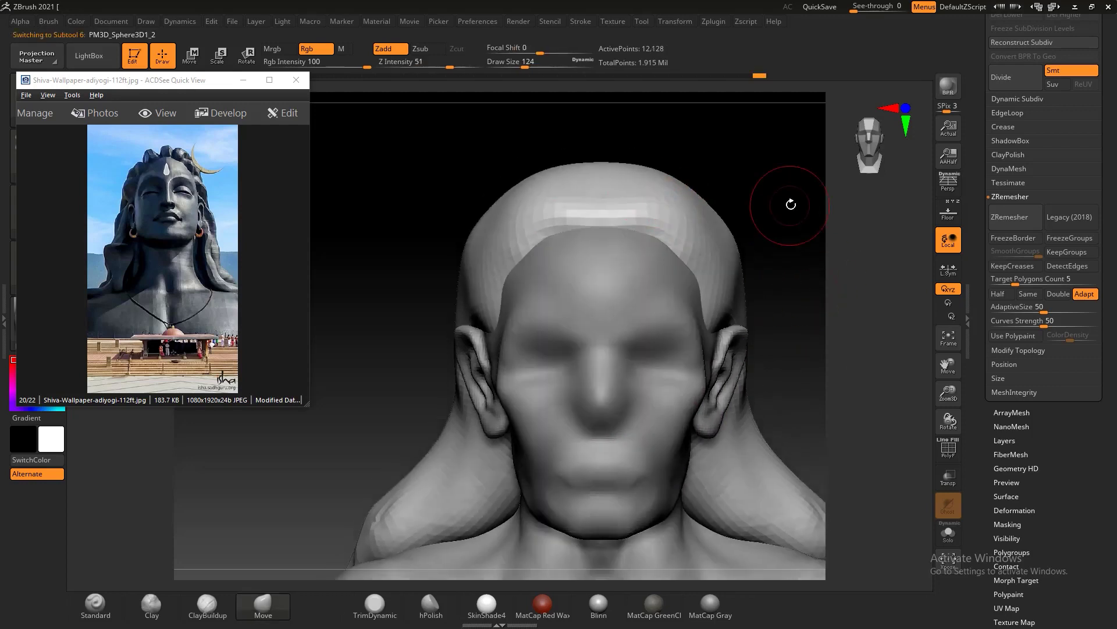
alt+drag(785, 166, 792, 211)
alt+click(598, 218)
- Carve grooved hair strands into the band over the forehead
alt+click(641, 230)
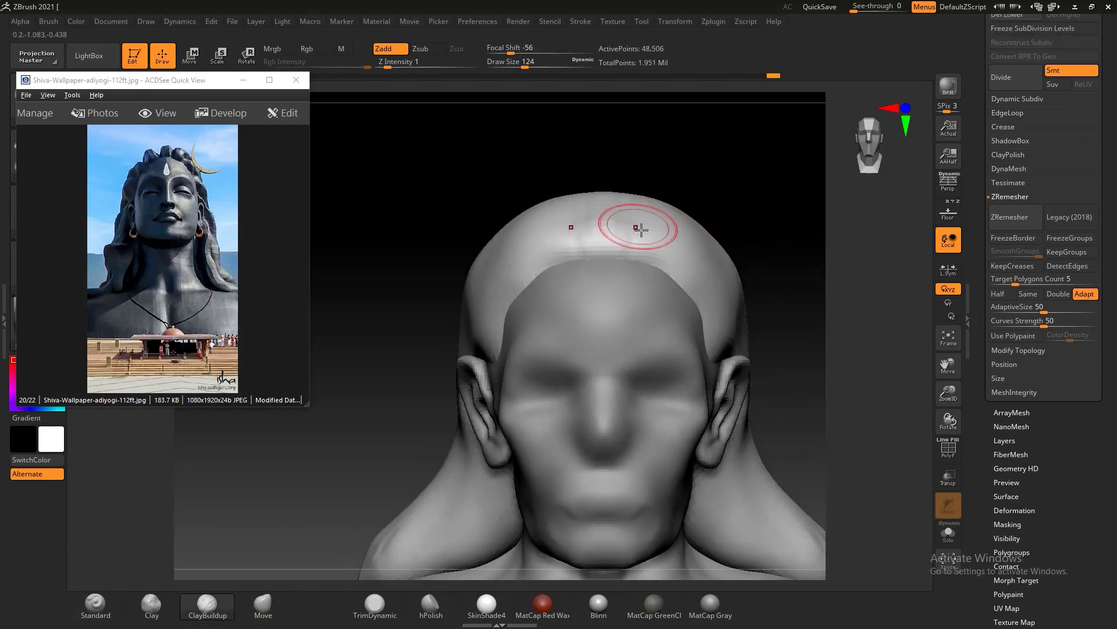
drag(551, 229, 459, 257)
drag(765, 250, 575, 217)
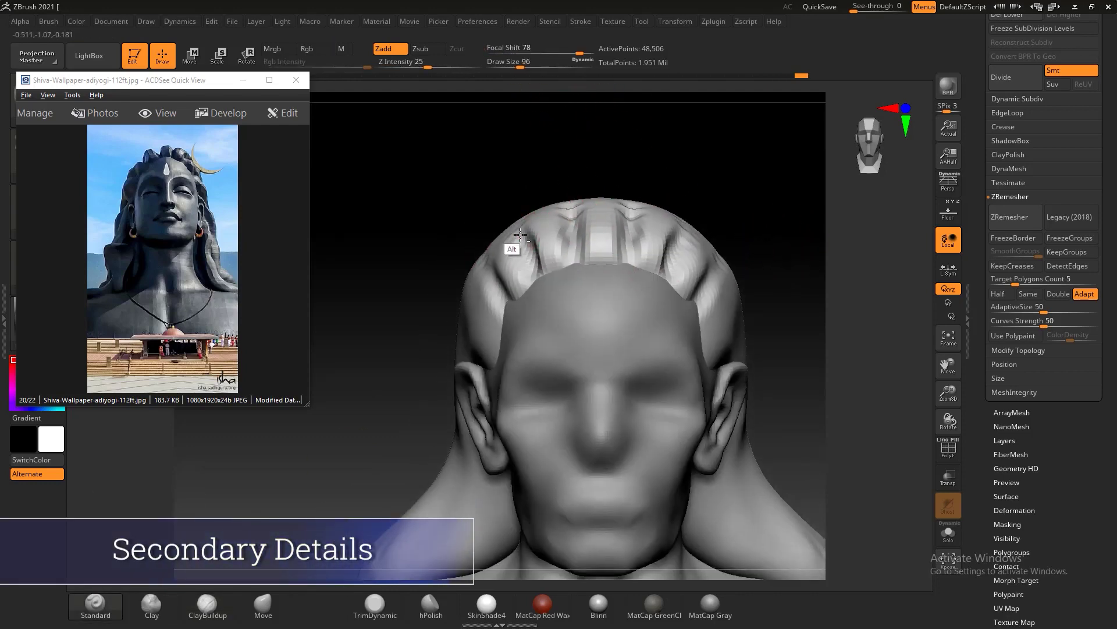
mouse_move(733, 263)
mouse_down()
mouse_move(797, 282)
mouse_move(748, 284)
mouse_move(625, 217)
mouse_up()
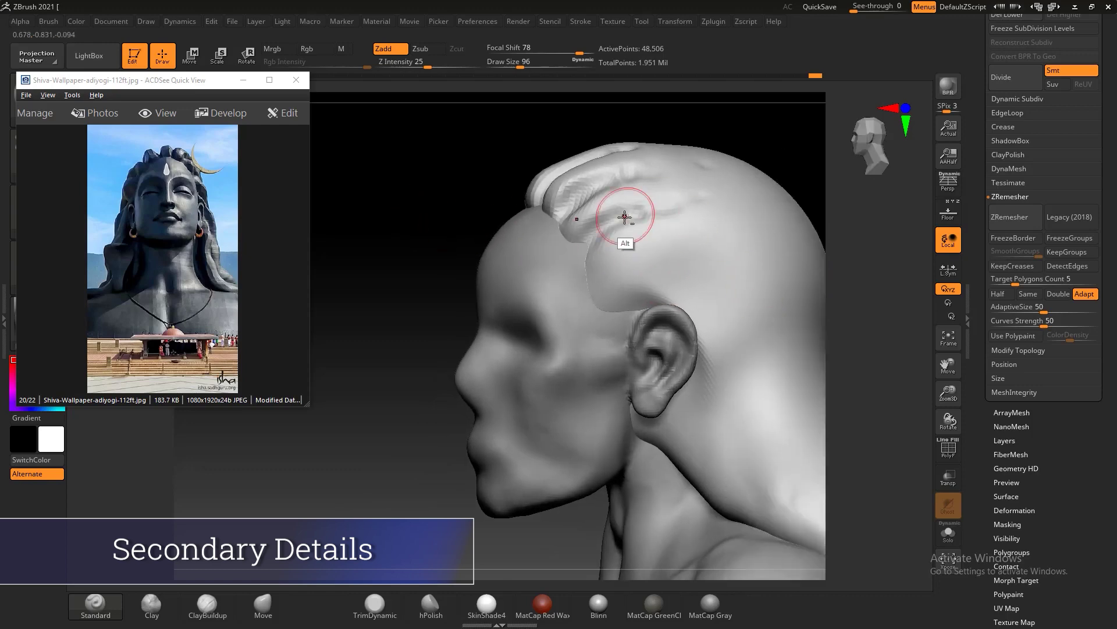
mouse_move(431, 205)
mouse_down()
mouse_move(766, 444)
mouse_move(794, 286)
mouse_up()
- Carve a diagonal crease down the neck behind the ear
scroll(182, 268, up, 1)
scroll(196, 278, up, 1)
scroll(197, 279, up, 2)
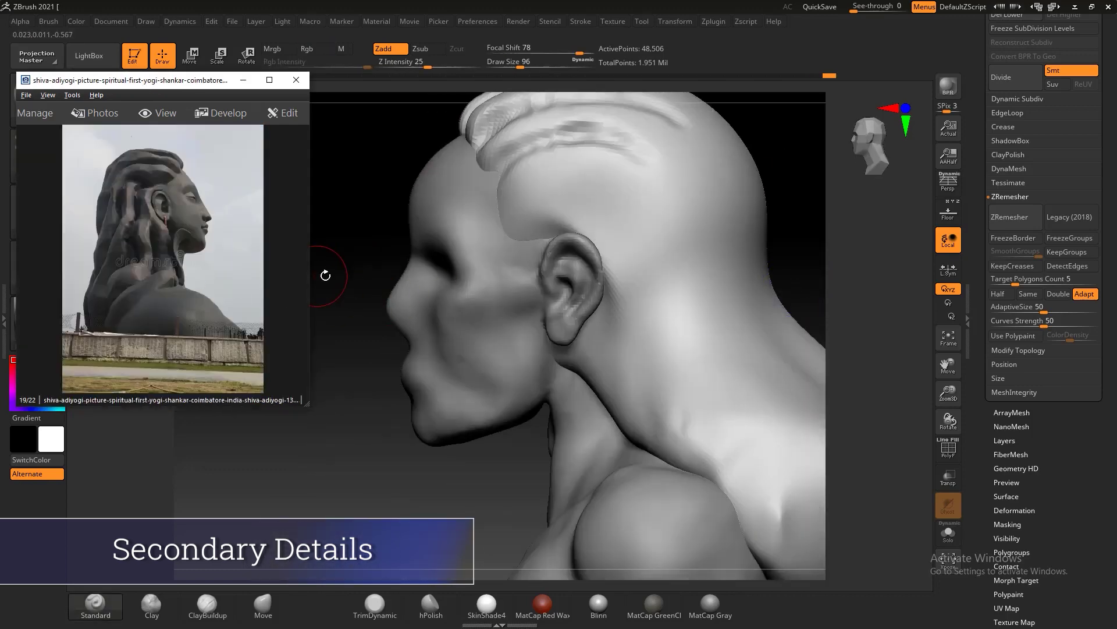
drag(325, 269, 851, 290)
drag(696, 281, 763, 422)
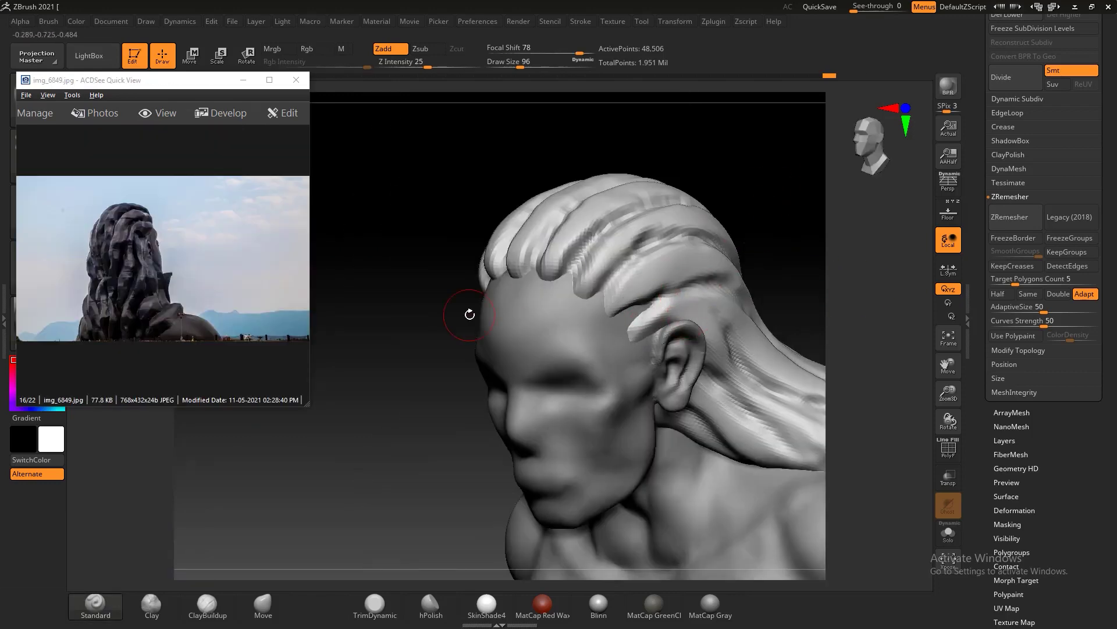
shift+drag(765, 202, 773, 221)
scroll(226, 306, down, 4)
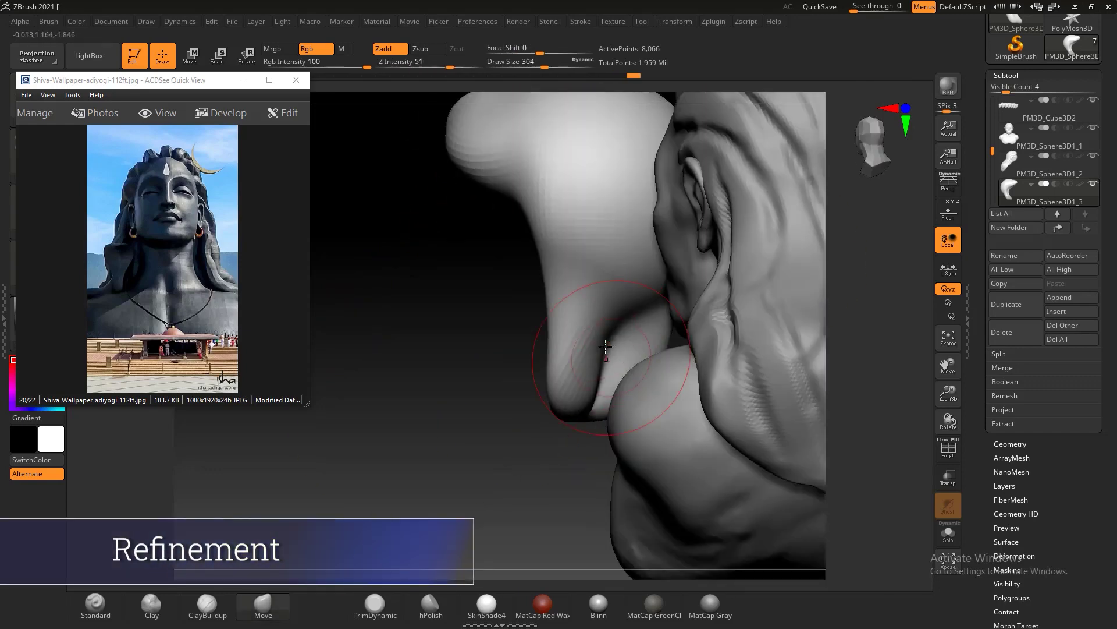
- Swell the outer bulge of the horn-shaped piece with the Move brush
drag(653, 307, 685, 408)
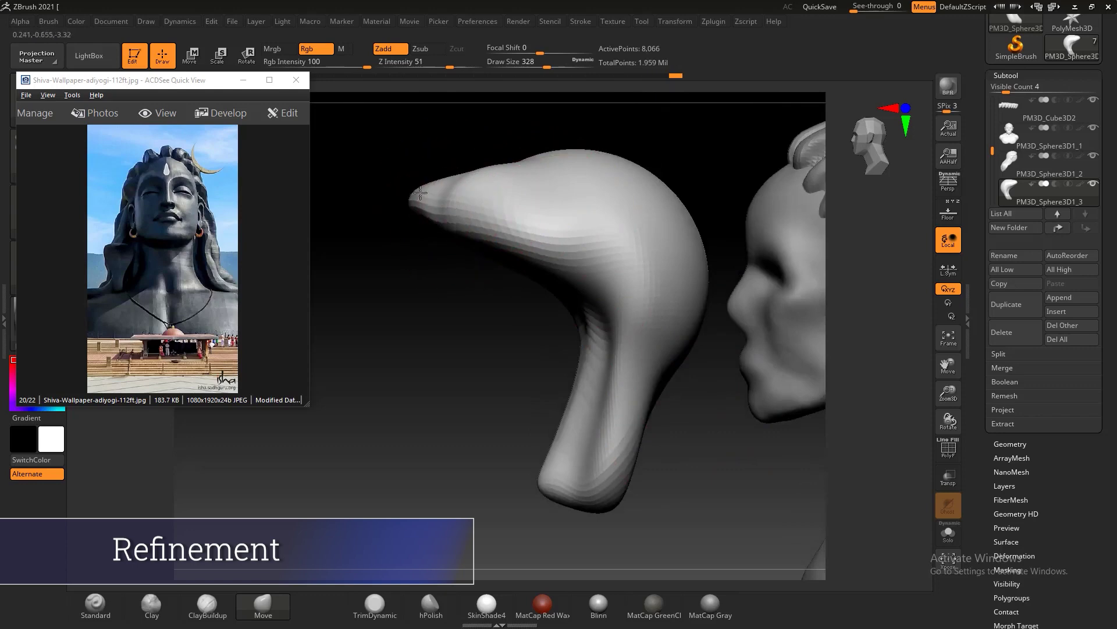
drag(622, 169, 703, 264)
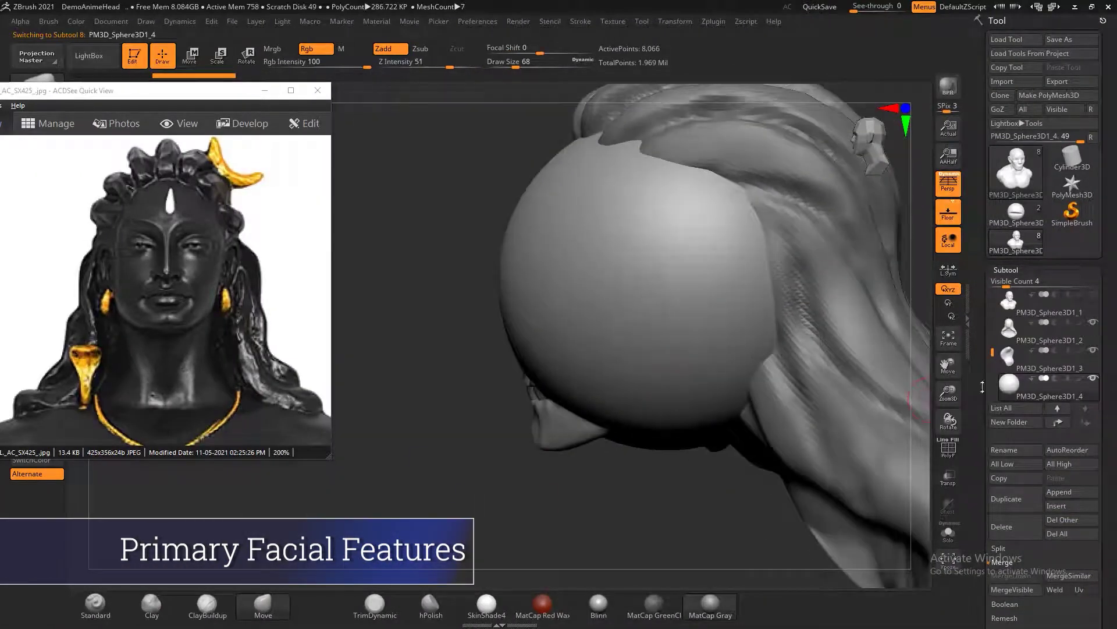
- Slide the eye sphere sideways into the eye socket with the move gizmo
scroll(983, 387, down, 5)
key(w)
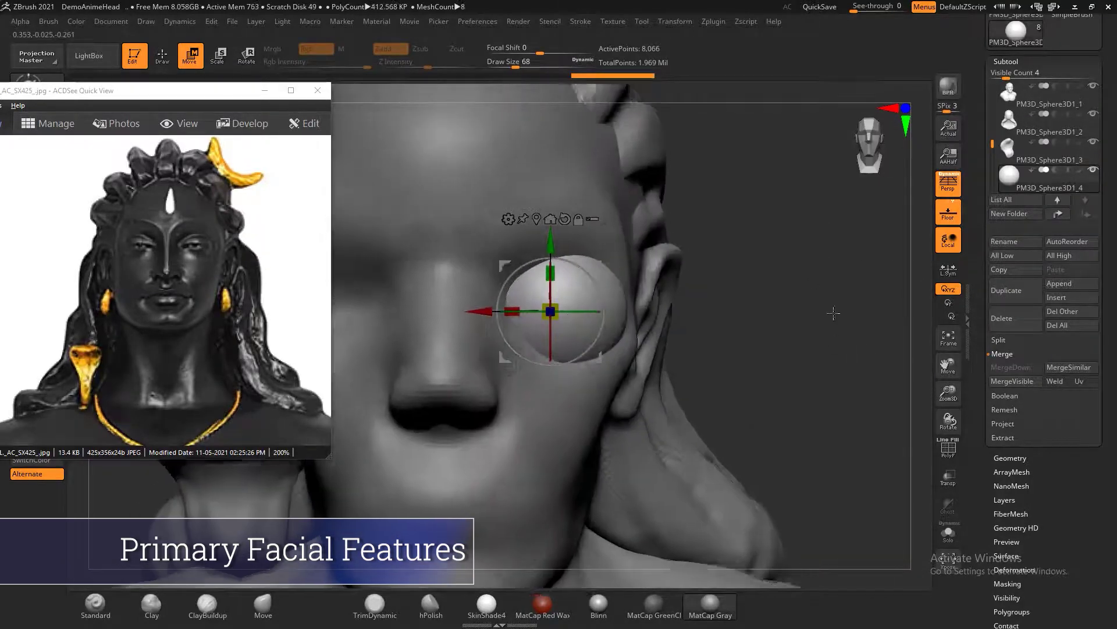
drag(481, 310, 468, 304)
key(q)
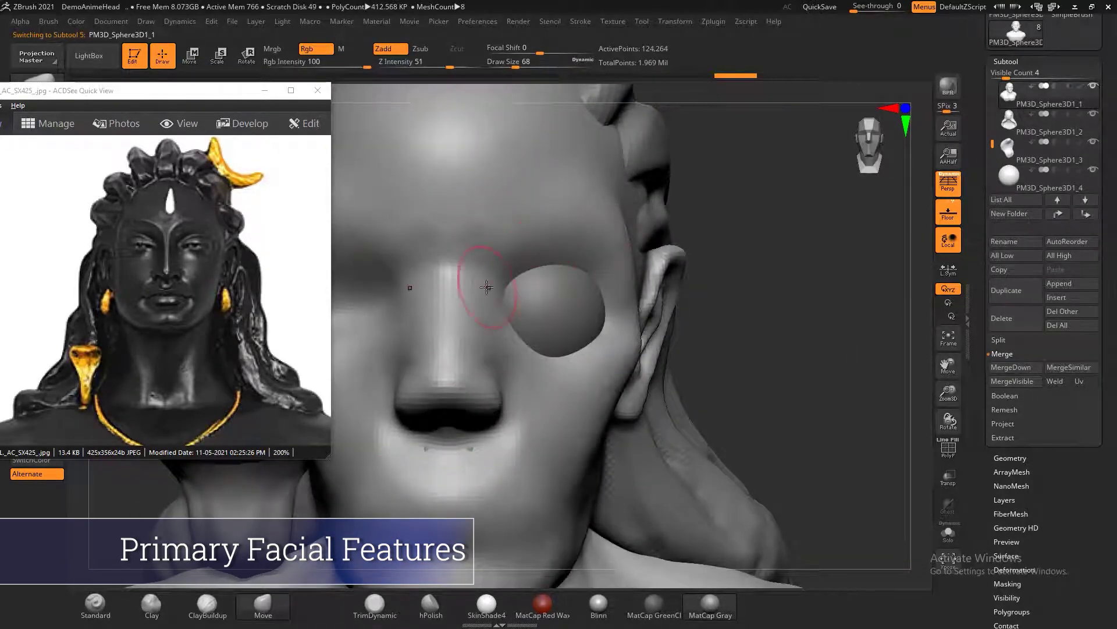
- Carve the brow crease above the eye on the face mesh with Standard in Zsub mode
alt+click(502, 273)
key(b)
key(s)
key(t)
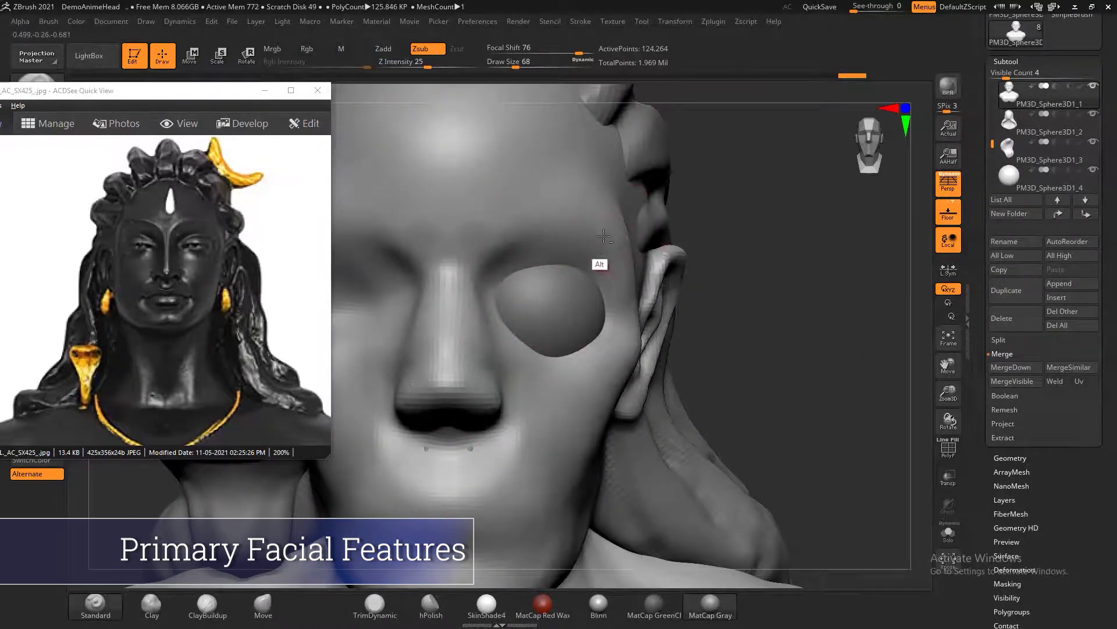
drag(585, 236, 521, 257)
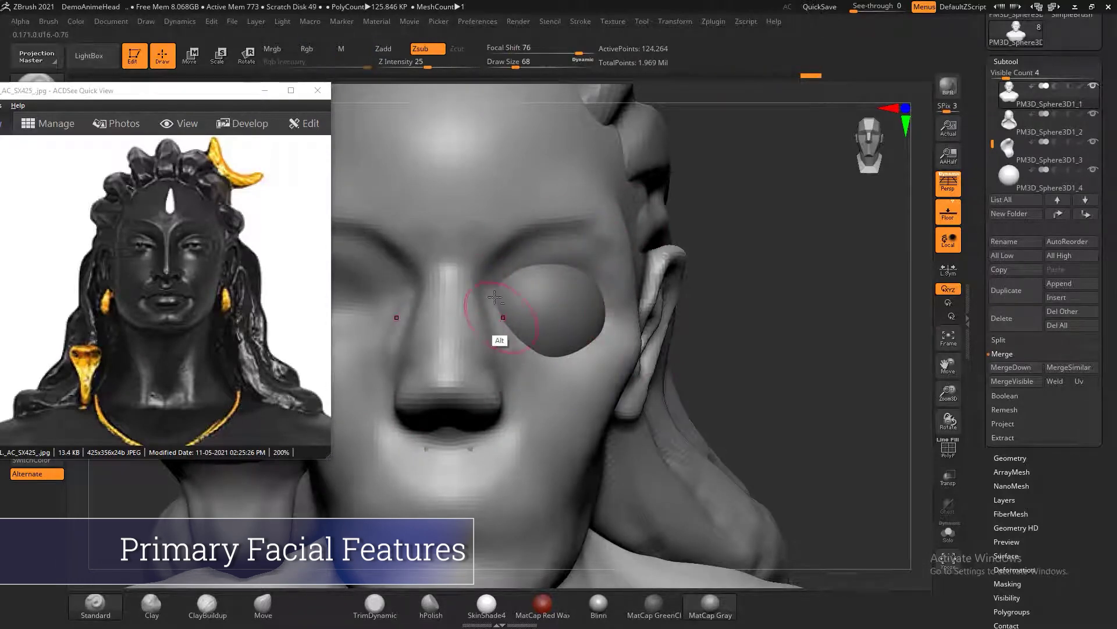
drag(482, 297, 372, 280)
key(w)
alt+click(559, 303)
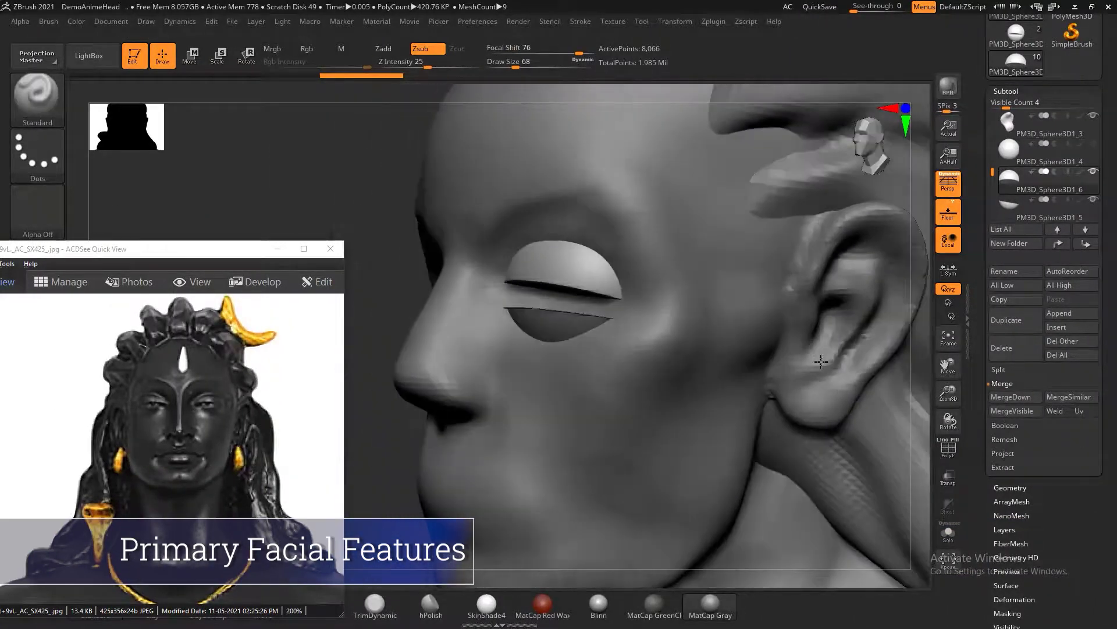
mouse_move(821, 361)
right_down()
mouse_move(858, 362)
mouse_move(856, 350)
right_up()
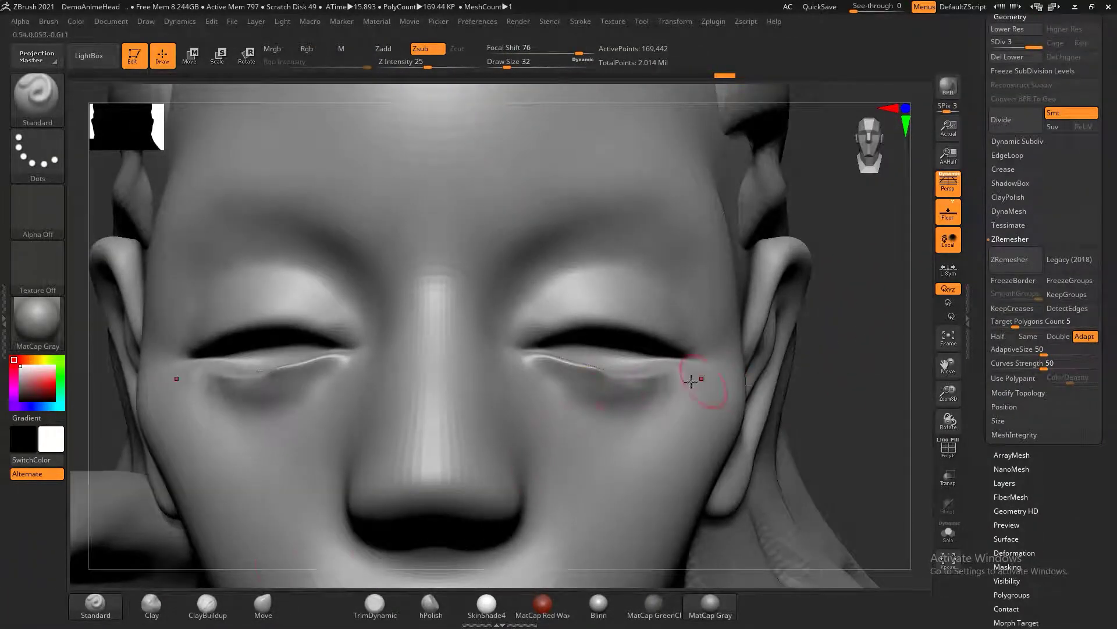
- Carve a symmetric crease under both lower eyelids, then check the face from below the chin
drag(676, 371, 523, 339)
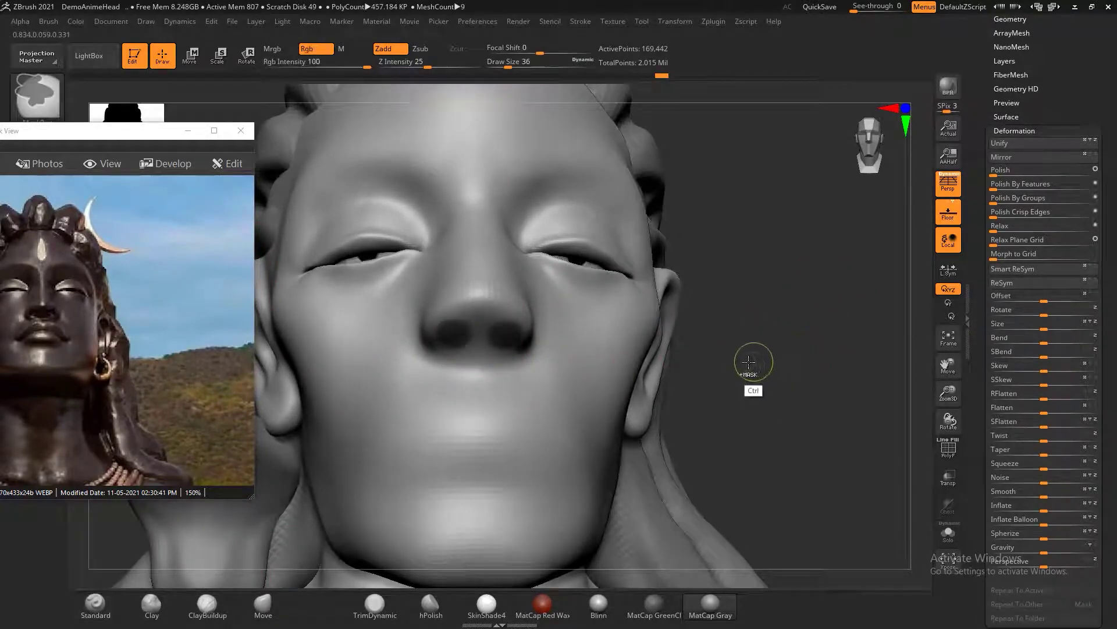
mouse_move(751, 364)
mouse_down()
mouse_move(831, 365)
mouse_move(673, 192)
mouse_move(466, 454)
mouse_up()
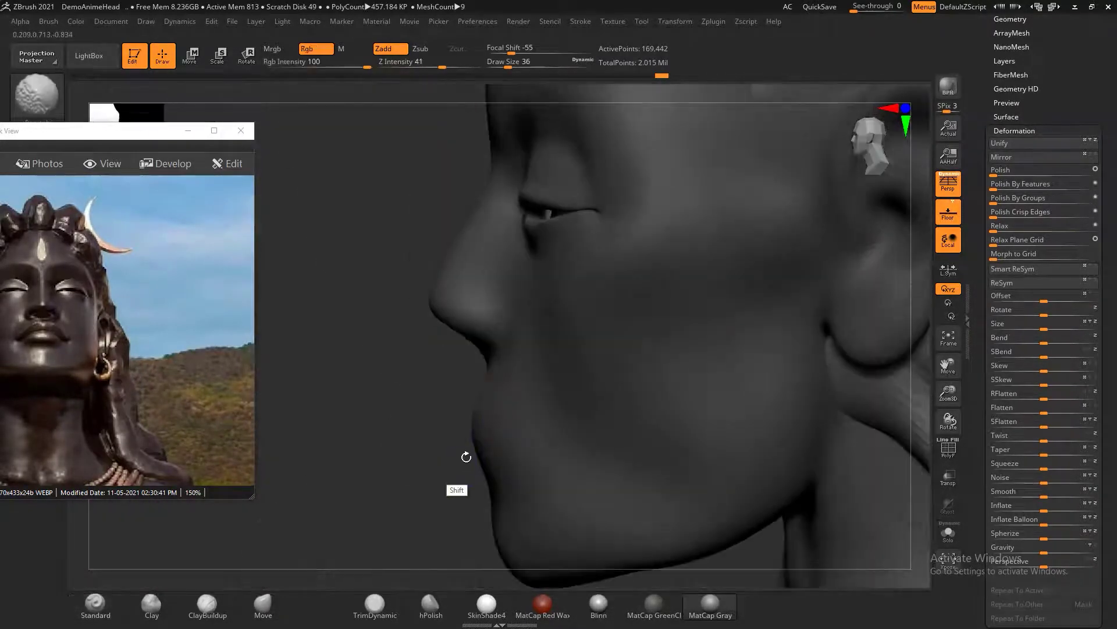
key(w)
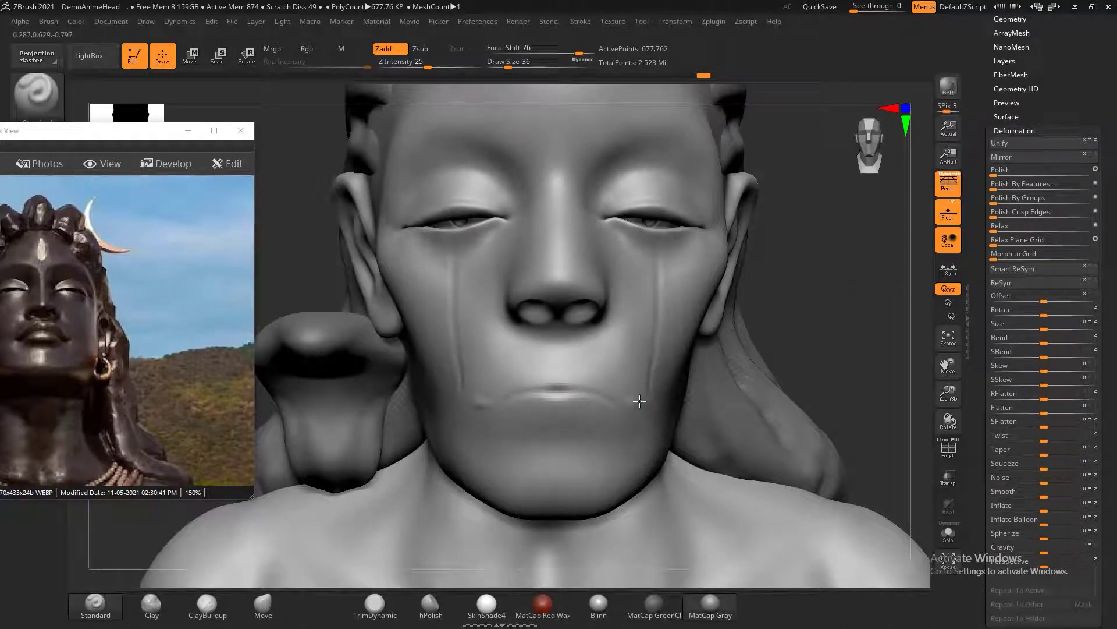
- Build up clay volume on the upper lip and lips with the ClayBuildup brush
key(shift)
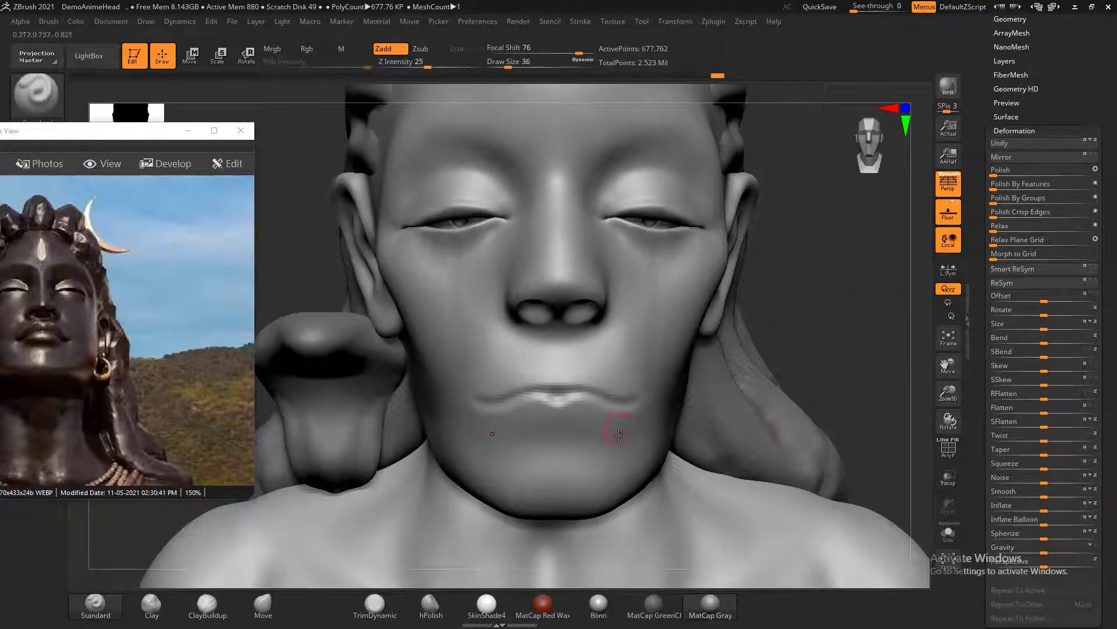
key(alt)
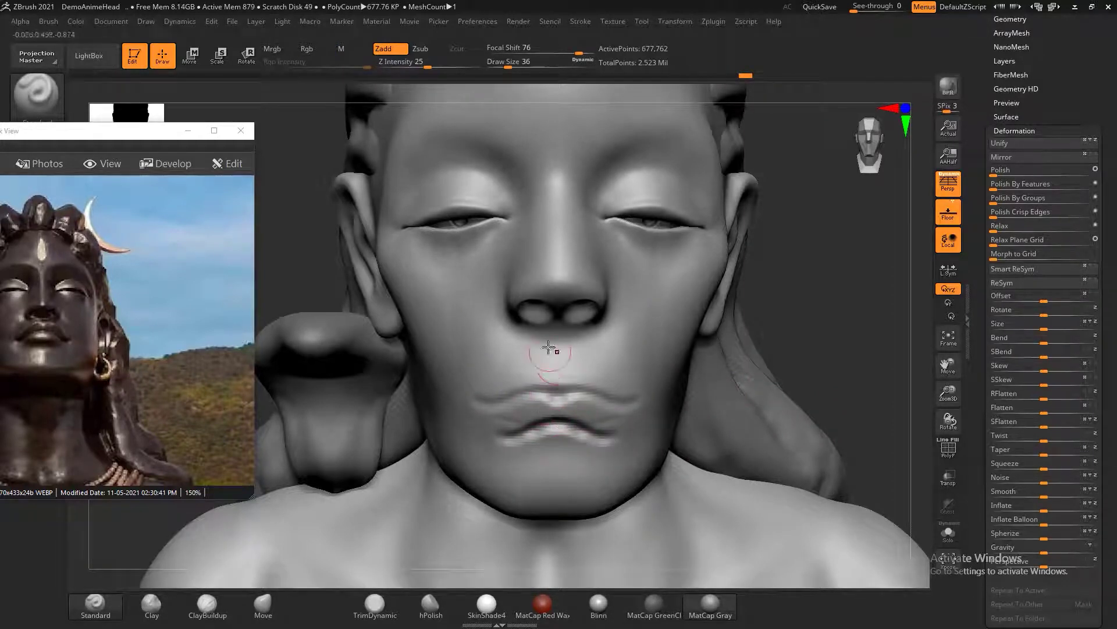
key(b)
key(c)
key(b)
drag(548, 348, 547, 362)
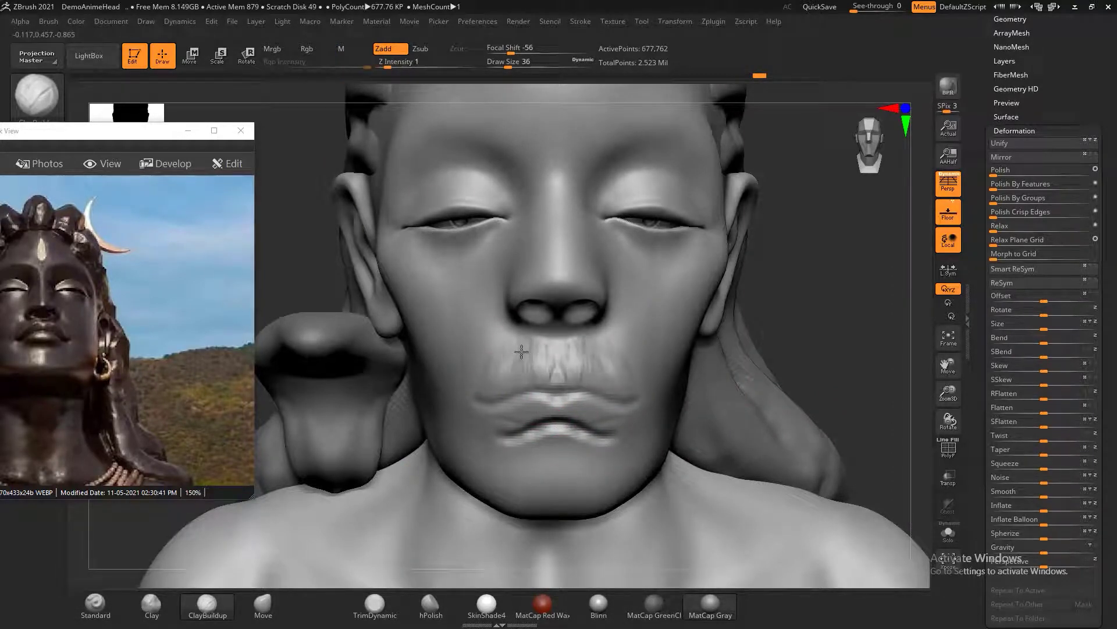
drag(557, 317, 550, 320)
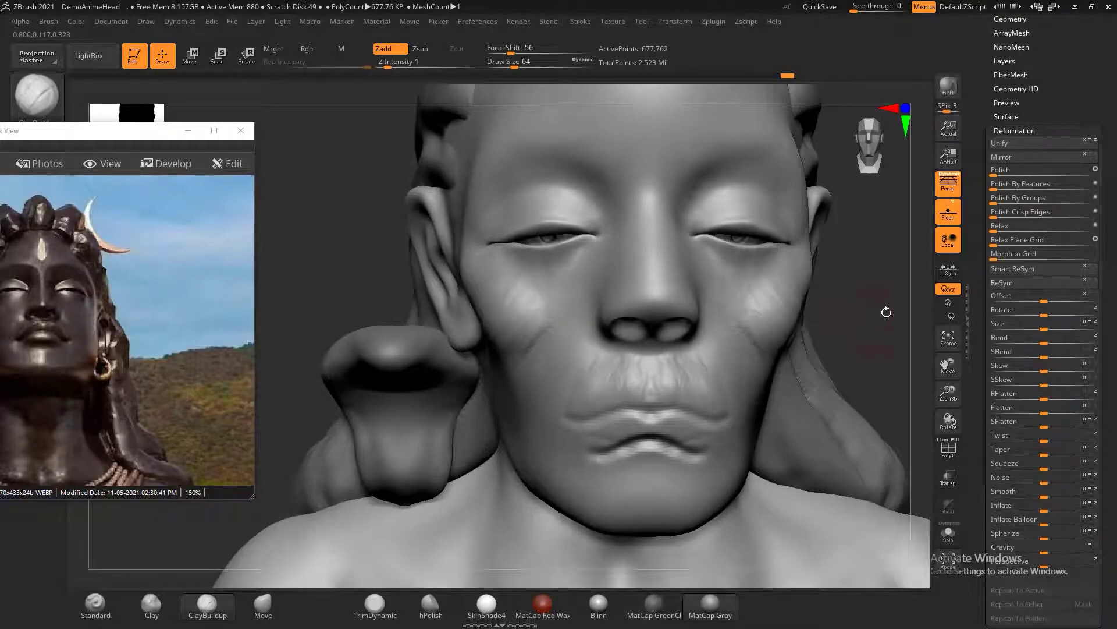
drag(885, 312, 574, 257)
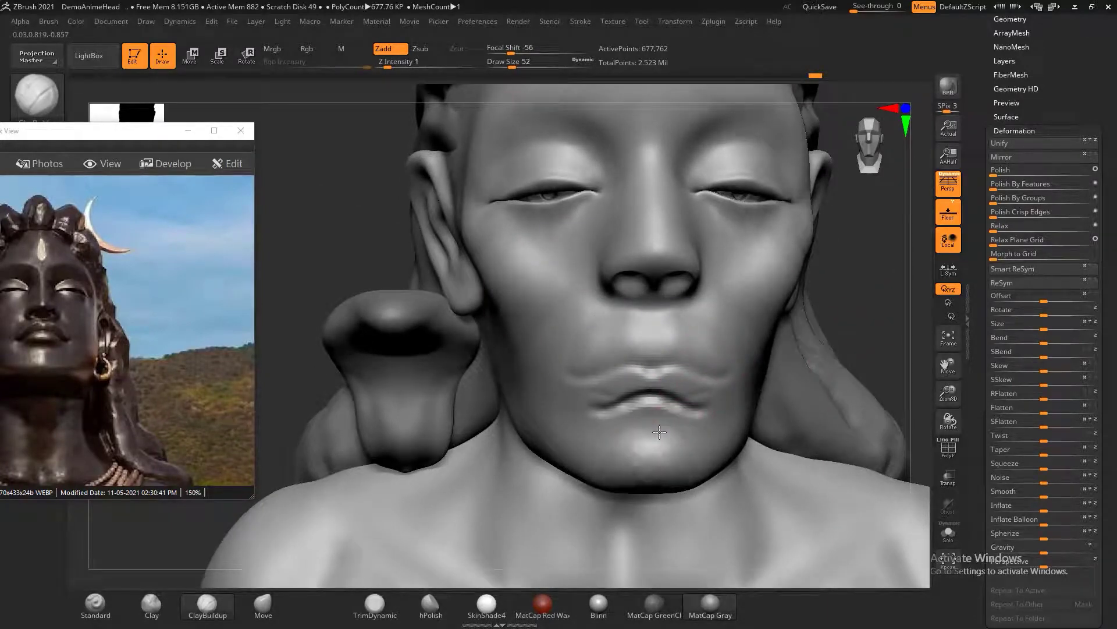
drag(643, 383, 686, 415)
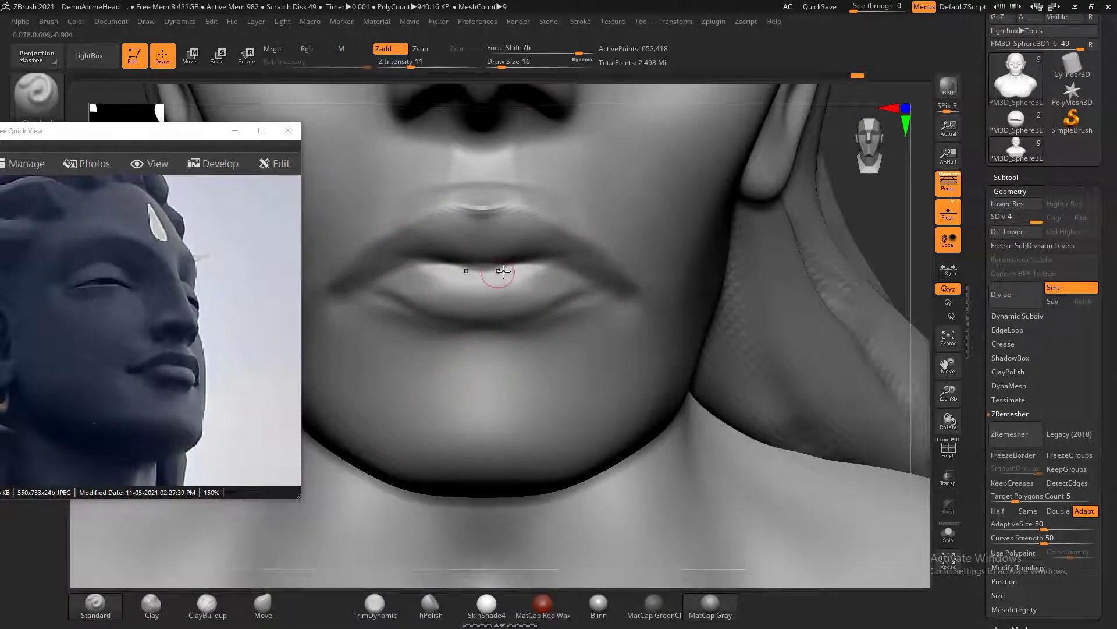
- Switch between Clay and ClayBuildup brushes and smooth the upper-lip streaks
click(151, 606)
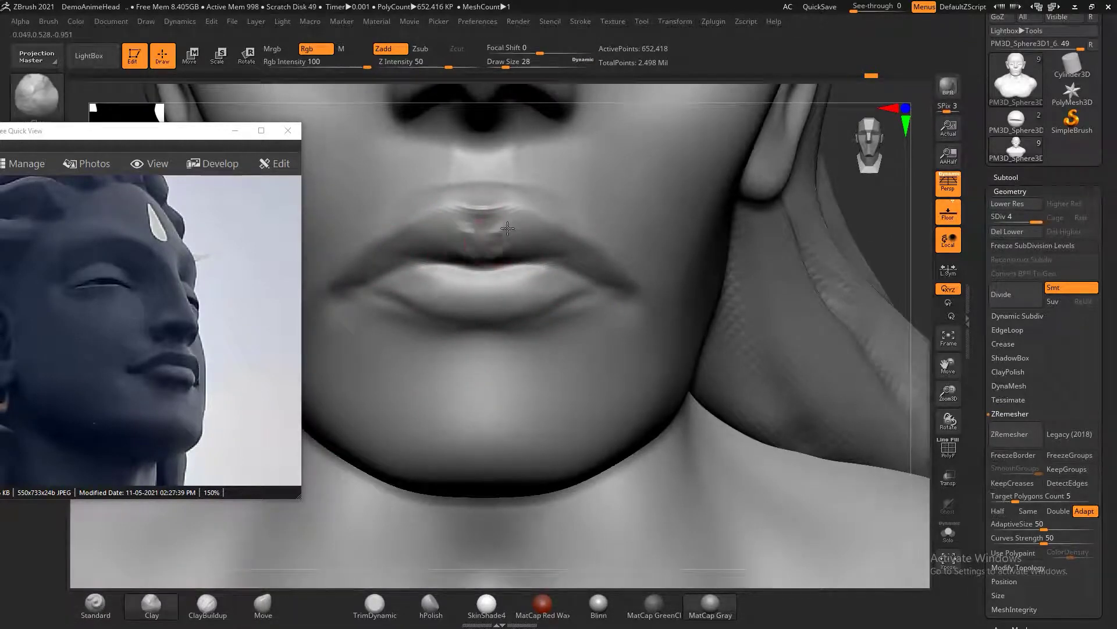
click(206, 605)
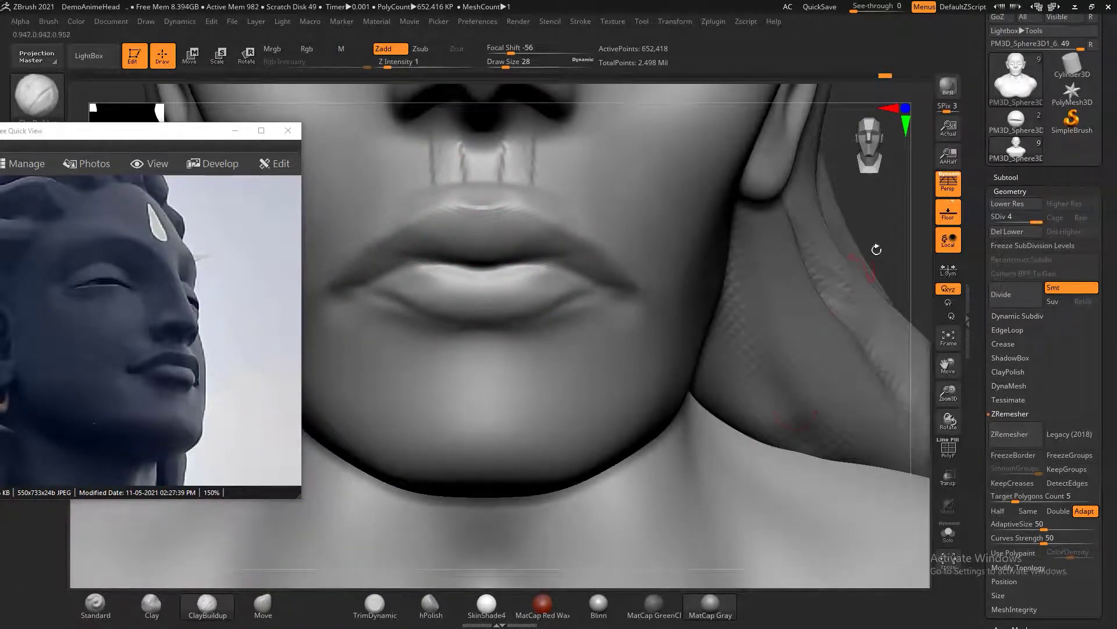
drag(876, 250, 841, 321)
shift+drag(410, 331, 487, 379)
drag(699, 349, 529, 342)
mouse_move(757, 279)
mouse_down()
mouse_move(775, 275)
mouse_move(466, 285)
mouse_move(783, 324)
mouse_move(480, 285)
mouse_up()
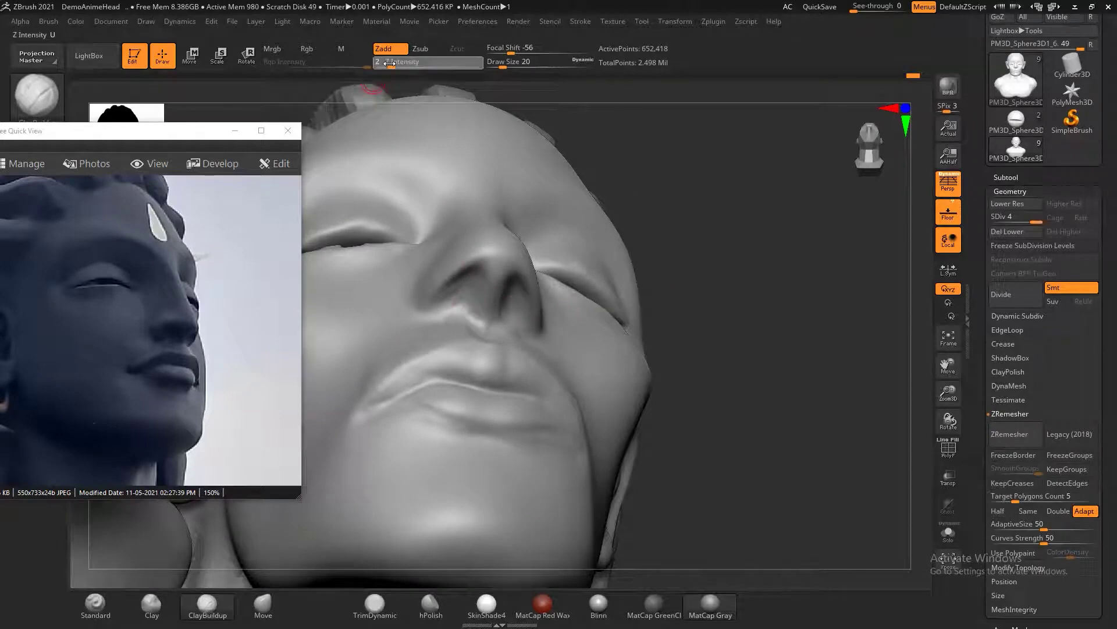
- Lower Z Intensity to 3 and check the refined nose from front and profile
drag(390, 63, 394, 62)
mouse_move(478, 287)
mouse_down()
mouse_move(743, 252)
mouse_move(788, 362)
mouse_move(490, 283)
mouse_up()
mouse_move(491, 283)
right_down()
mouse_move(459, 278)
mouse_move(512, 249)
mouse_move(220, 282)
right_up()
scroll(220, 282, up, 2)
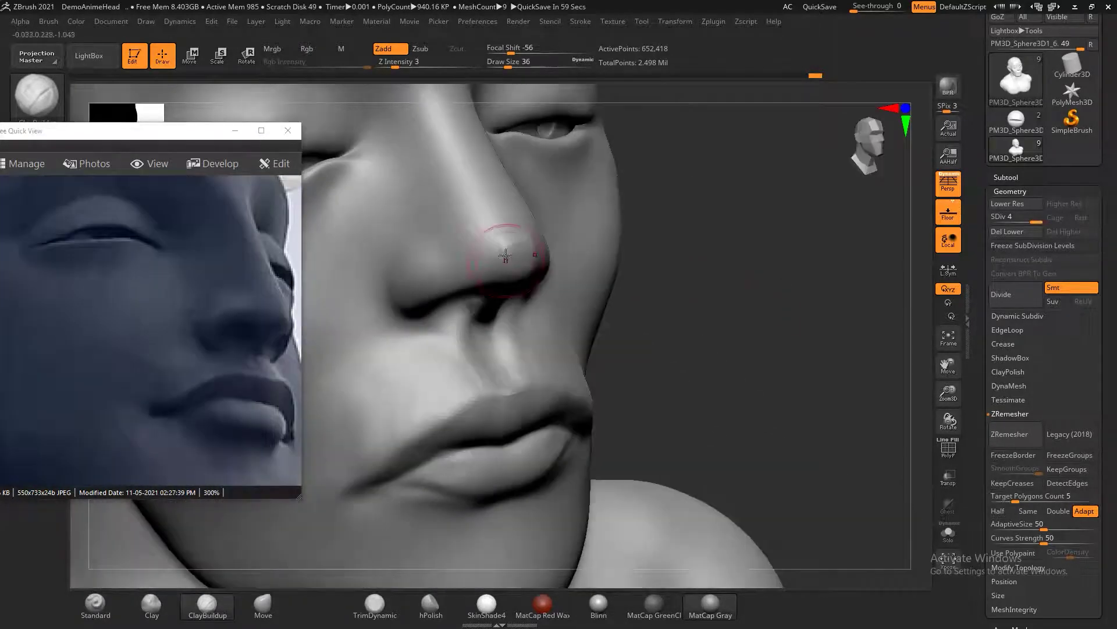
right_drag(681, 262, 500, 218)
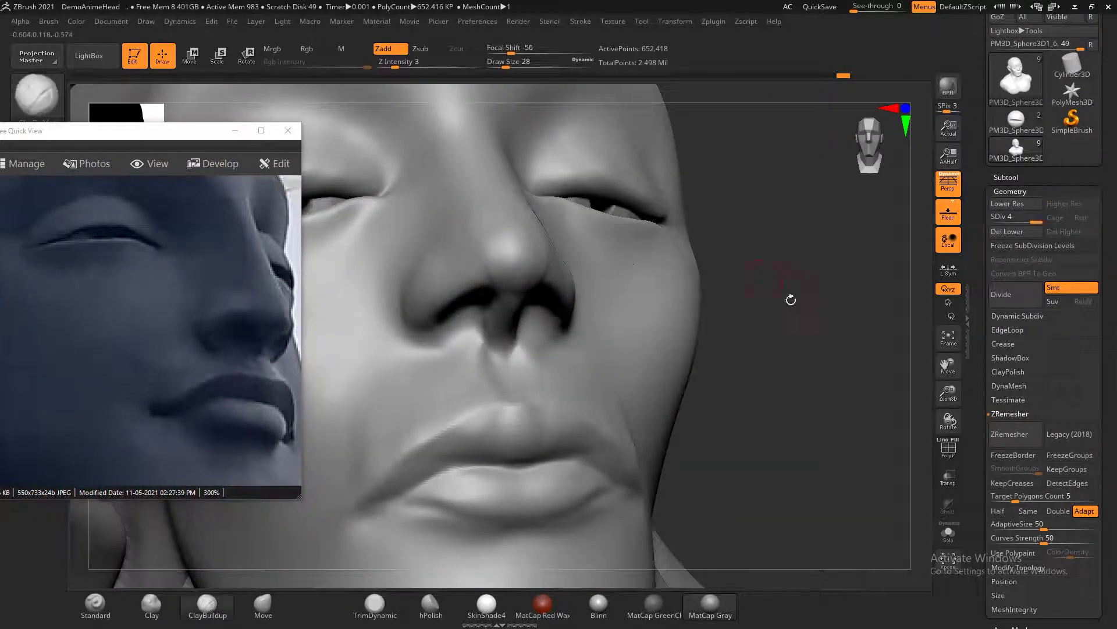
right_drag(791, 299, 516, 199)
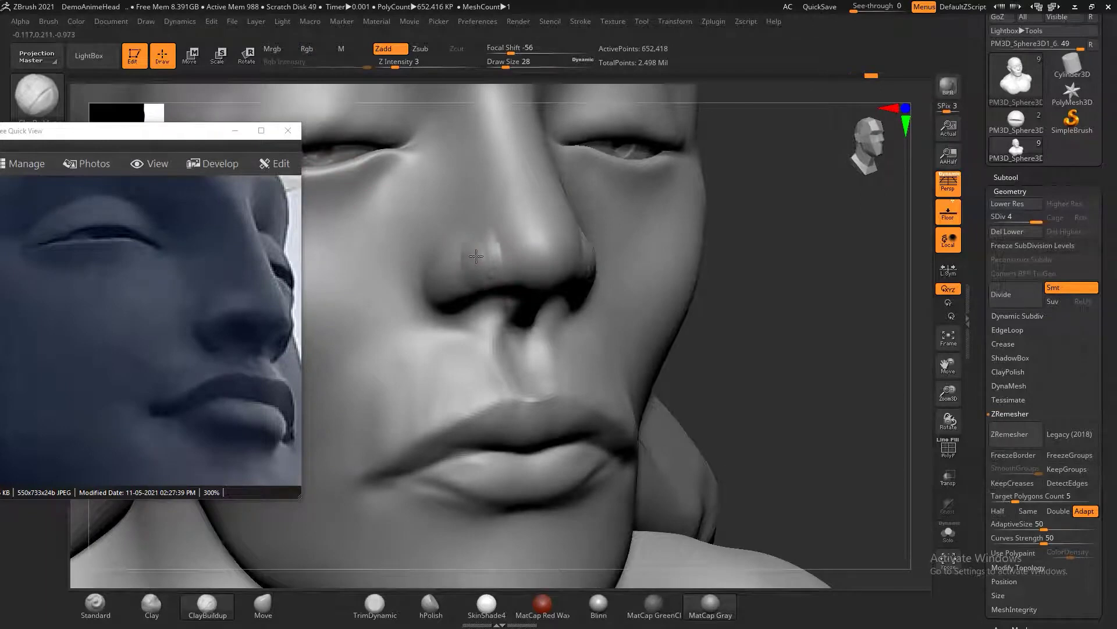
right_drag(494, 247, 813, 352)
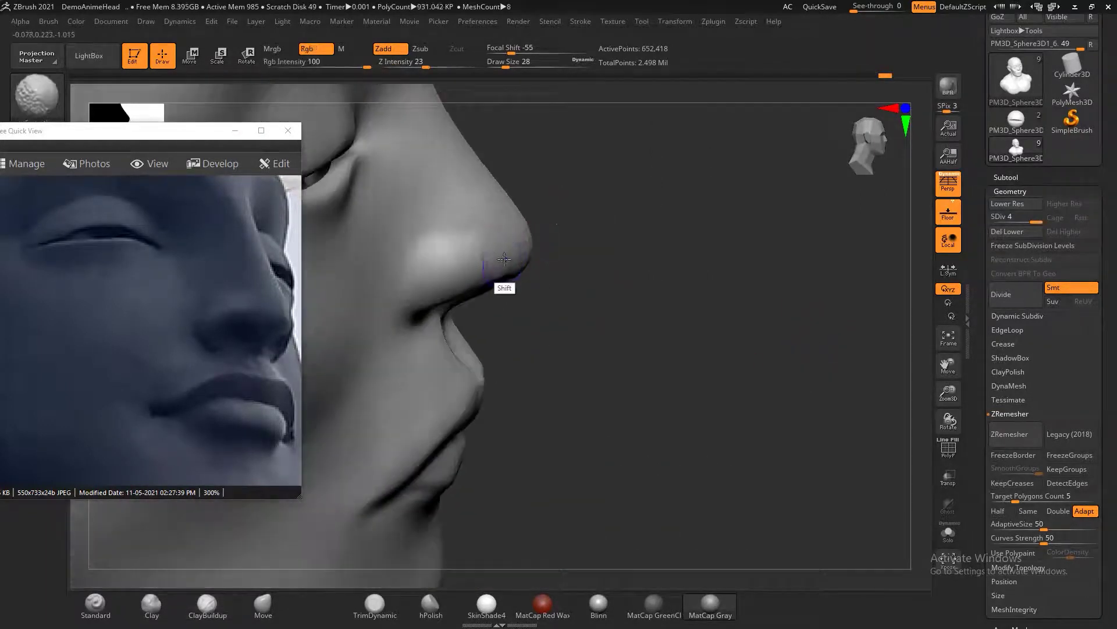
right_drag(499, 287, 849, 295)
scroll(156, 337, down, 1)
- With the Move brush at a lower subdivision, raise the mouth line and lower lip
scroll(156, 336, down, 1)
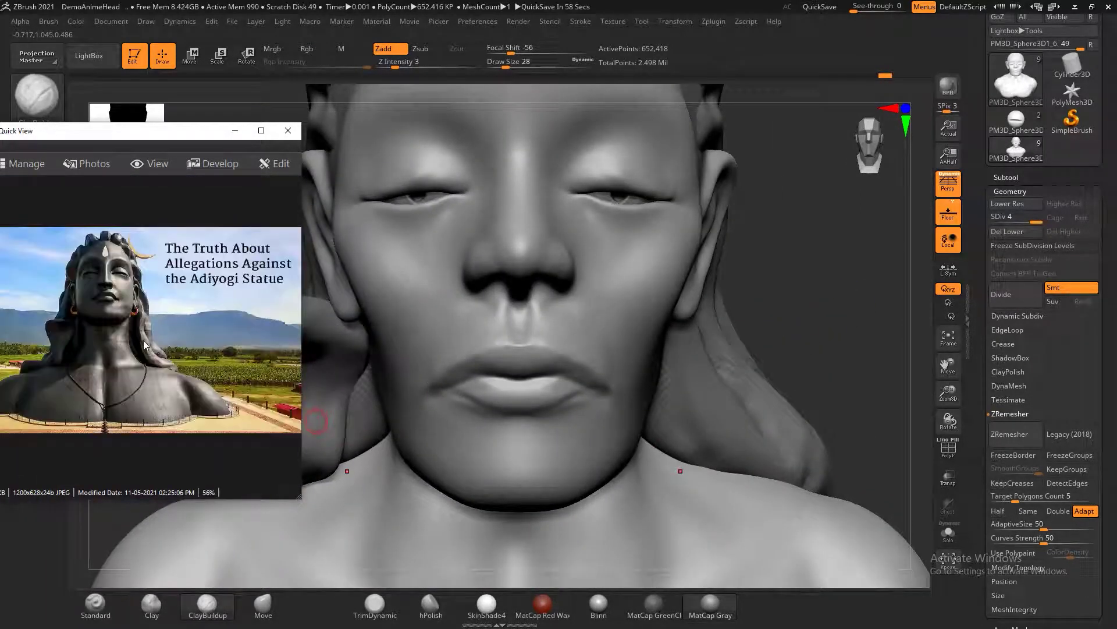
right_drag(812, 308, 803, 312)
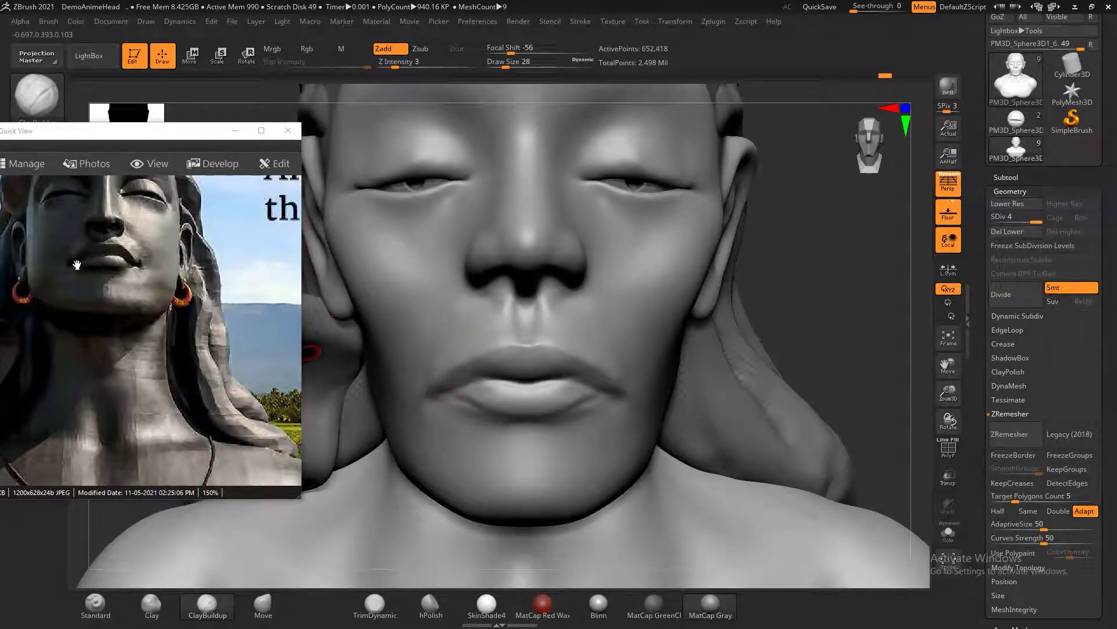
drag(76, 265, 111, 264)
key(b)
key(m)
key(v)
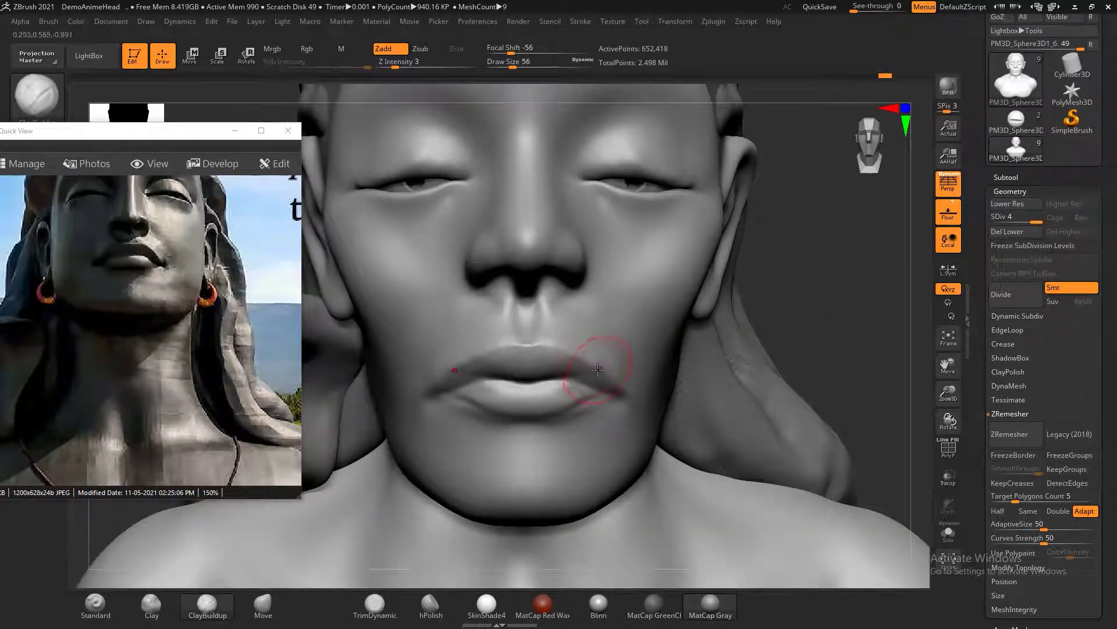
key(shift+d)
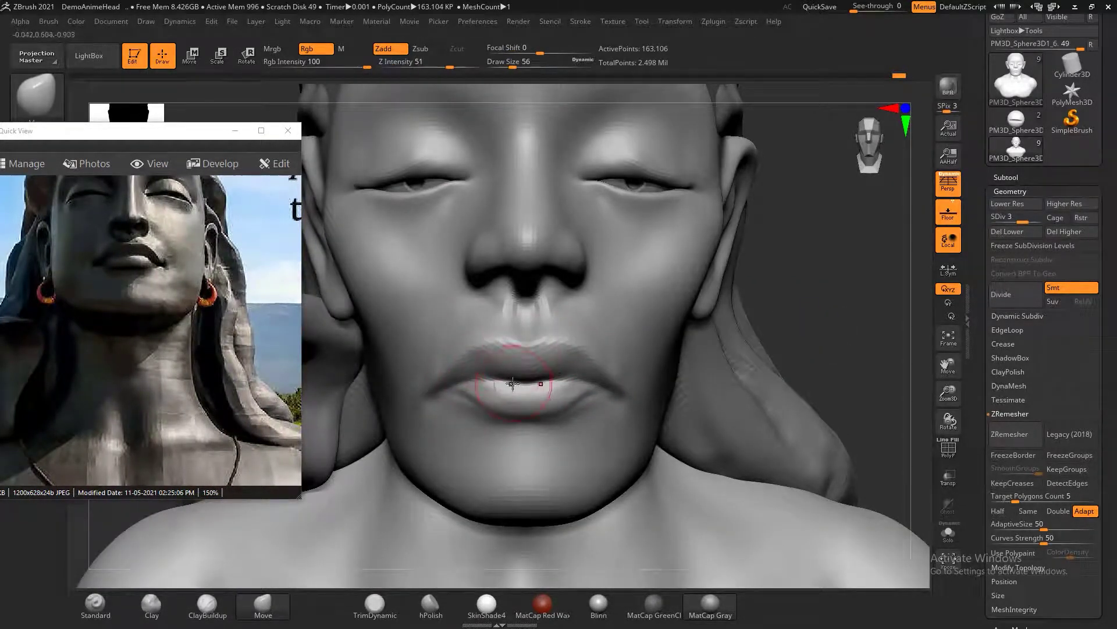
drag(513, 383, 522, 377)
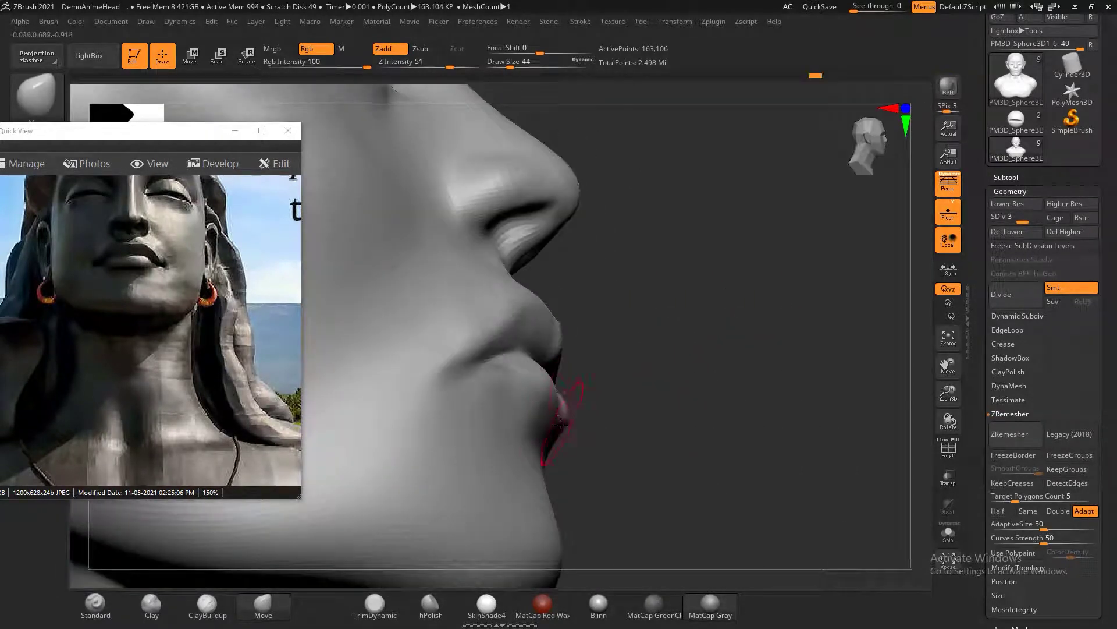
shift+drag(653, 382, 537, 381)
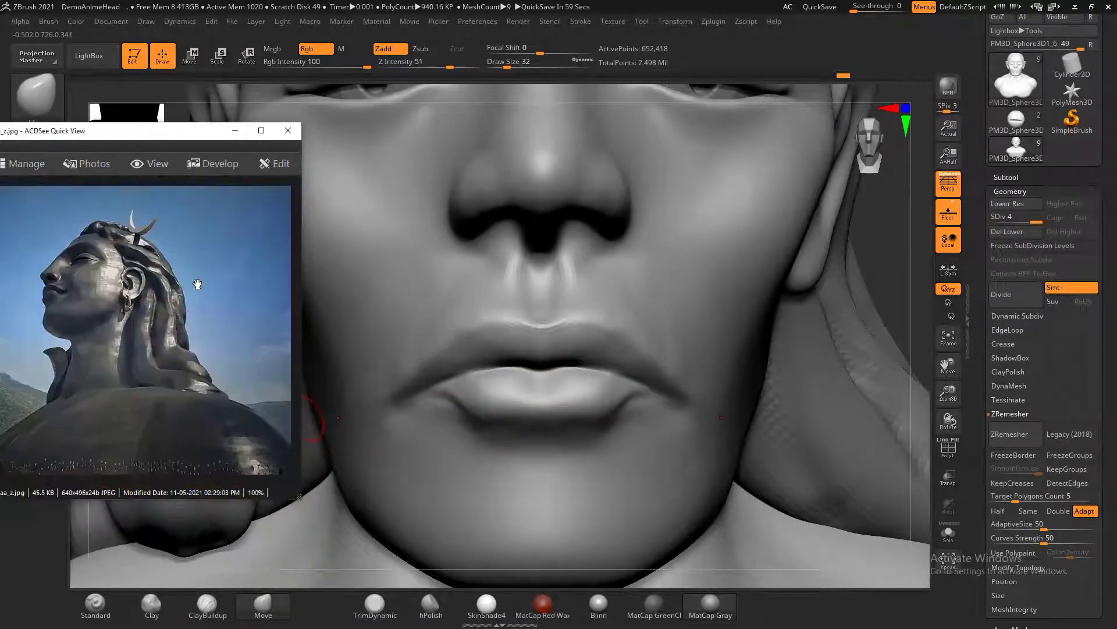
drag(300, 399, 806, 303)
- Lift both mouth corners upward symmetrically with the Move brush at SDiv 3
key(b)
key(s)
key(t)
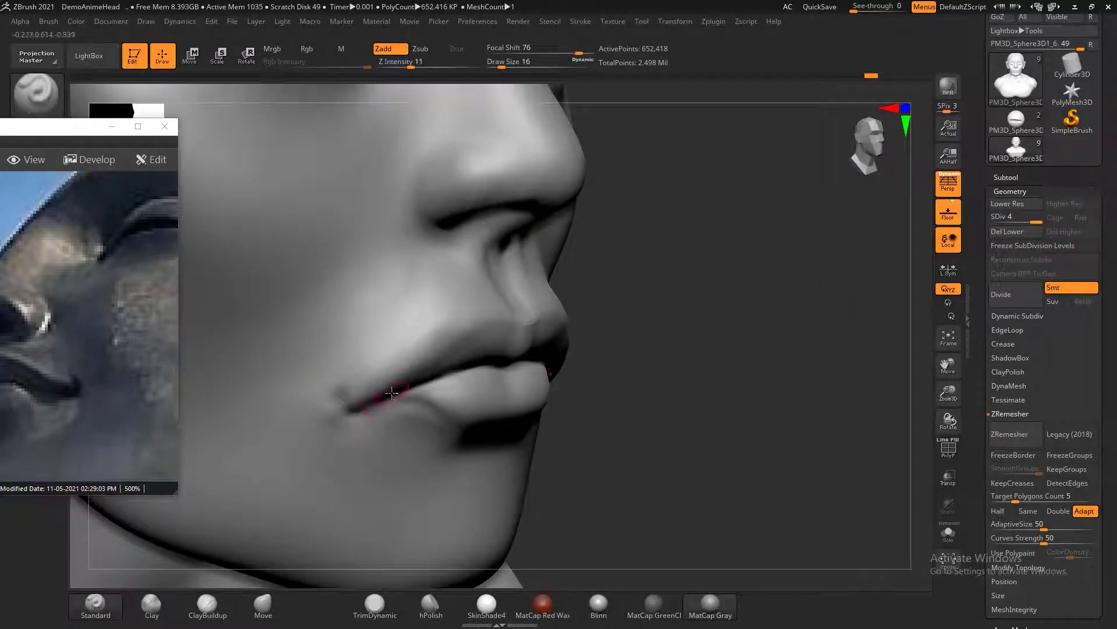
shift+drag(391, 393, 768, 319)
key(b)
key(m)
key(v)
key(shift+d)
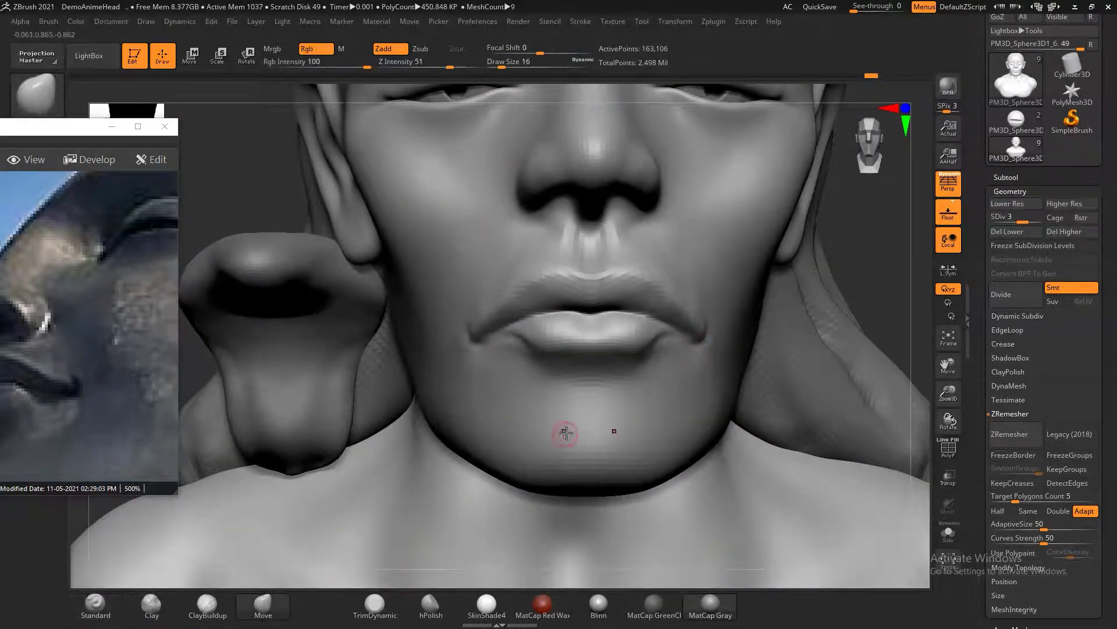
drag(494, 352, 476, 336)
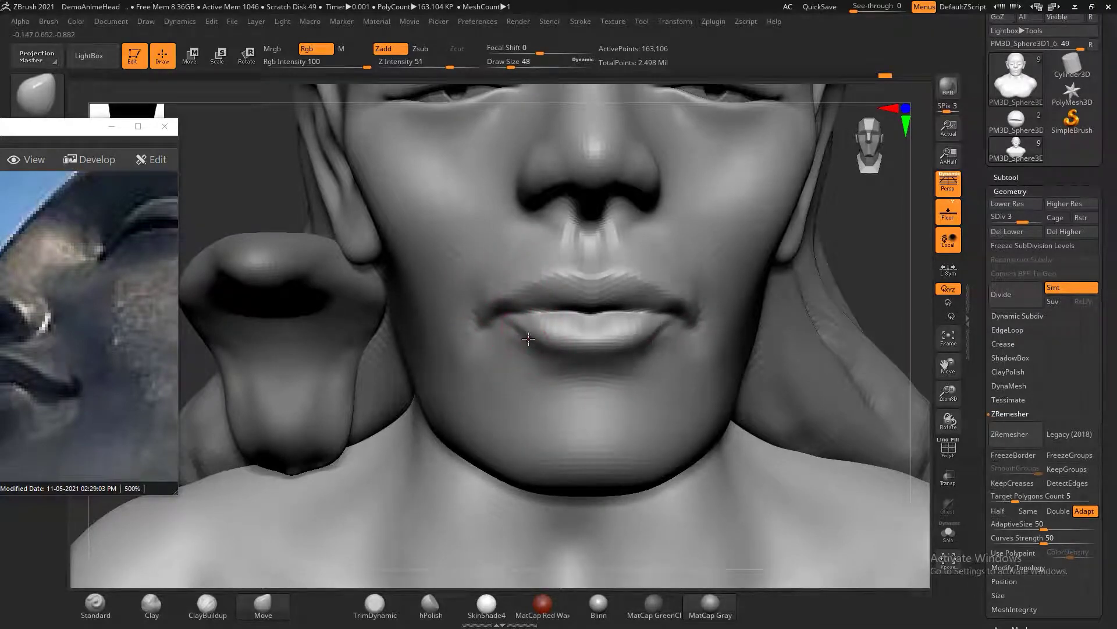
- At the highest subdivision, build up the upper lip with a smaller ClayBuildup brush and smooth it
key(d)
click(207, 605)
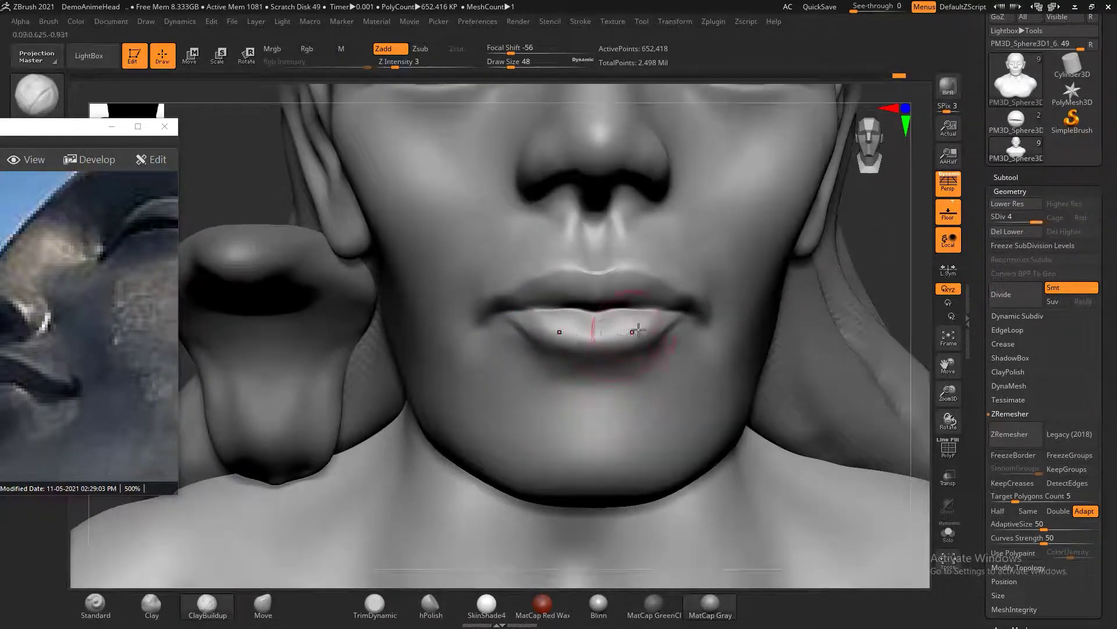
key(bracketleft)
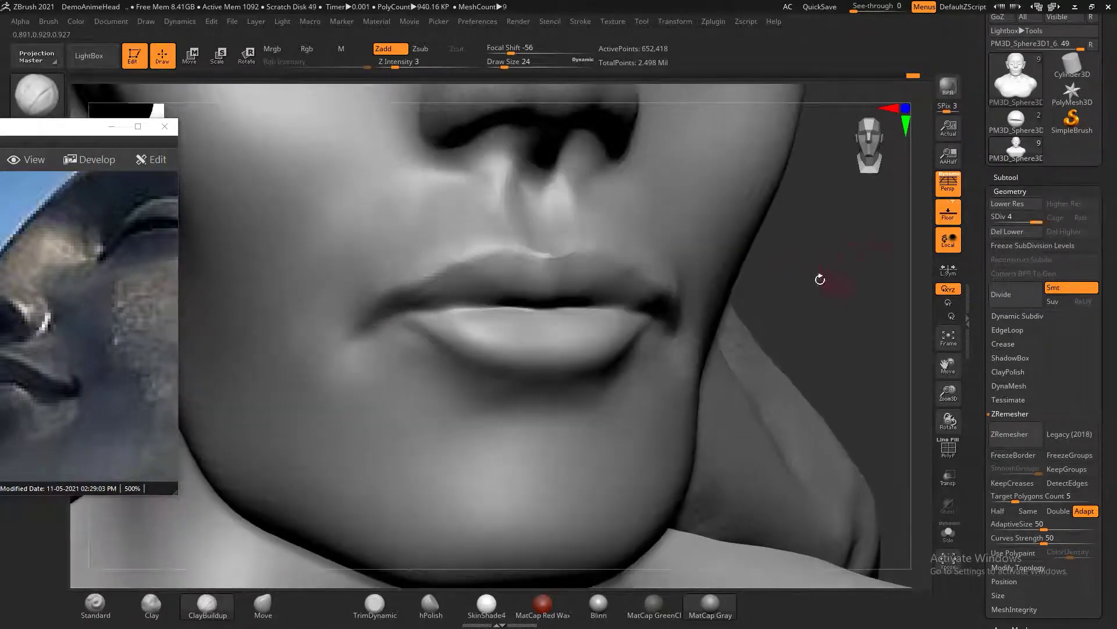
click(205, 609)
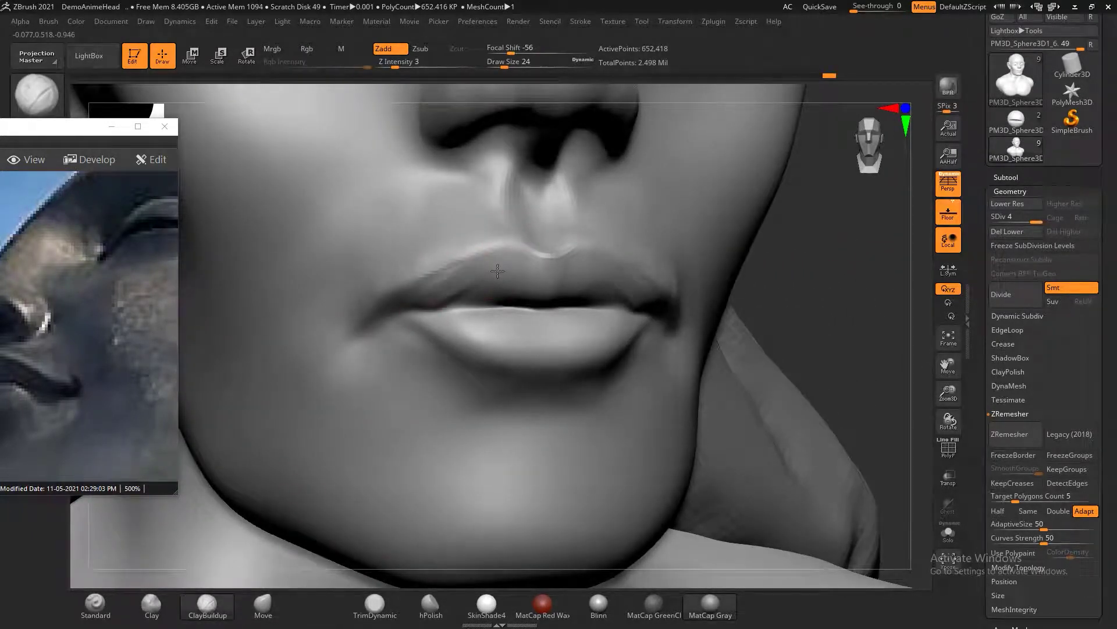
key(shift)
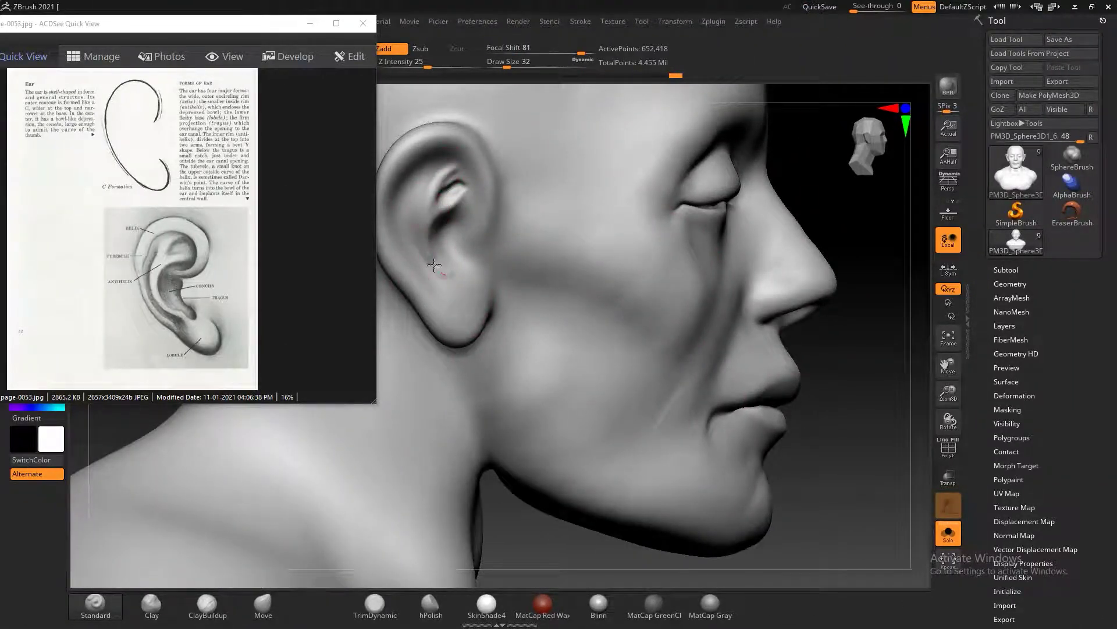
- Carve the inner helix ridge of the ear and shape the small tragus in front of it
mouse_move(424, 216)
right_down()
mouse_move(462, 235)
mouse_move(823, 320)
mouse_move(494, 294)
mouse_move(527, 234)
right_up()
mouse_move(817, 241)
right_down()
mouse_move(462, 312)
mouse_move(494, 297)
right_up()
alt+drag(505, 243, 508, 223)
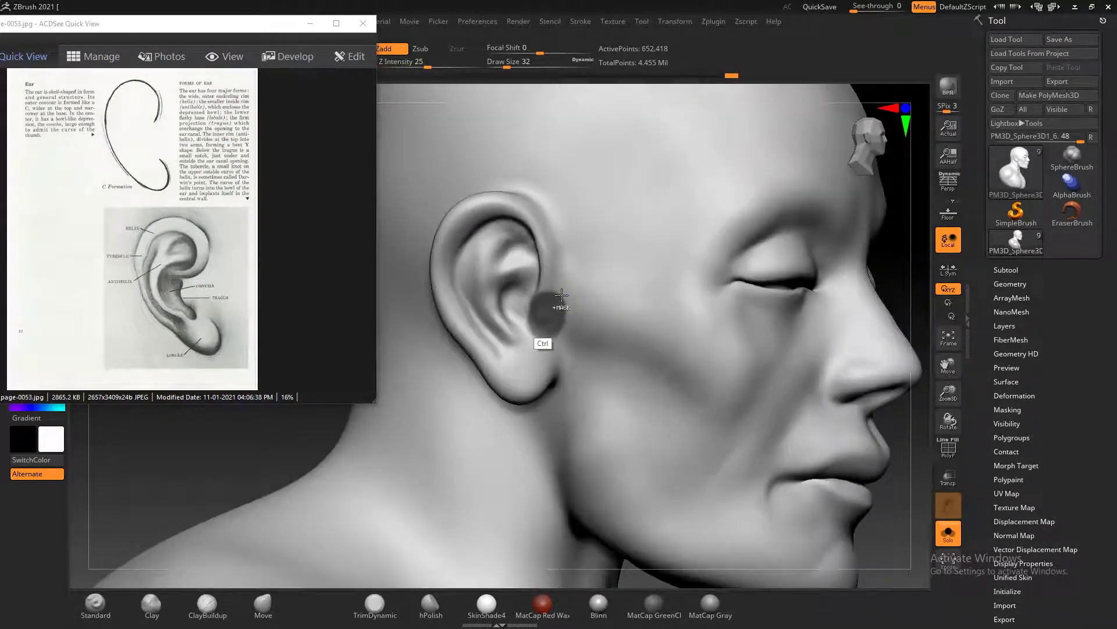
mouse_move(544, 343)
right_down()
mouse_move(727, 291)
mouse_move(608, 329)
mouse_move(728, 279)
mouse_move(579, 317)
mouse_move(868, 215)
mouse_move(566, 291)
right_up()
click(263, 605)
alt+click(588, 314)
key(b)
key(s)
key(t)
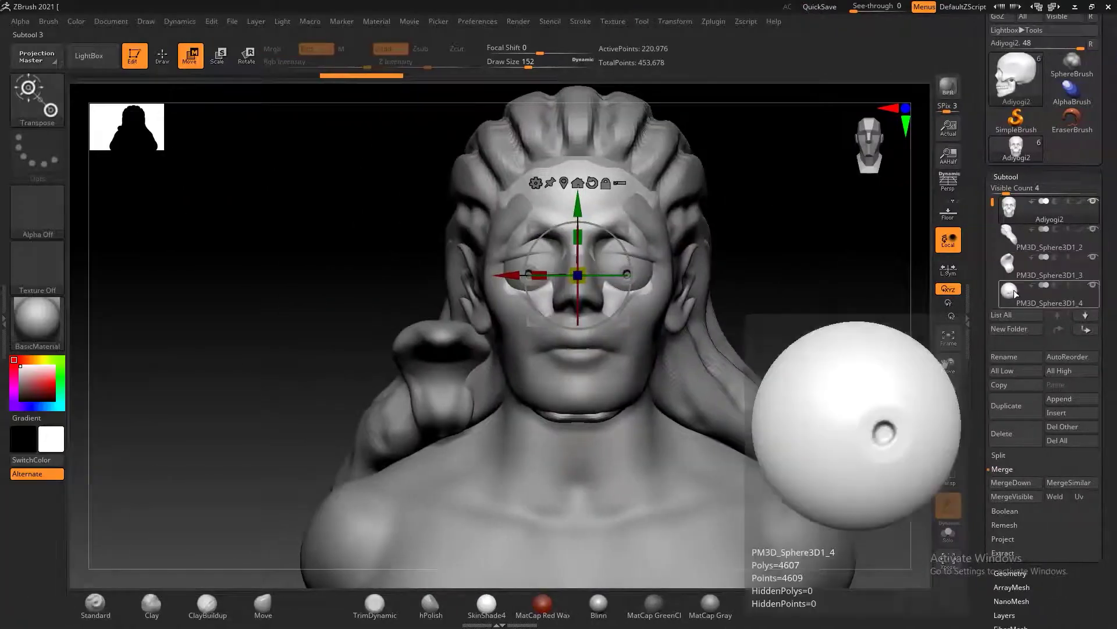
- Scale the cylinder subtool down along Y with Transpose into a flat base, then reselect the bust
click(1015, 294)
click(1026, 304)
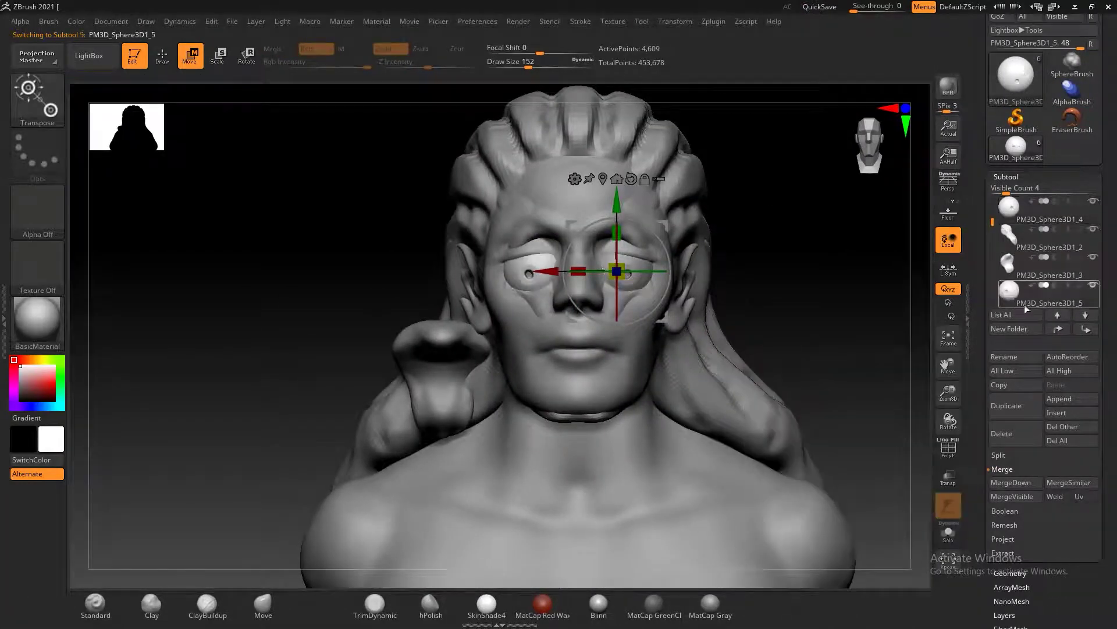
drag(993, 223, 993, 202)
click(1010, 206)
drag(844, 279, 711, 274)
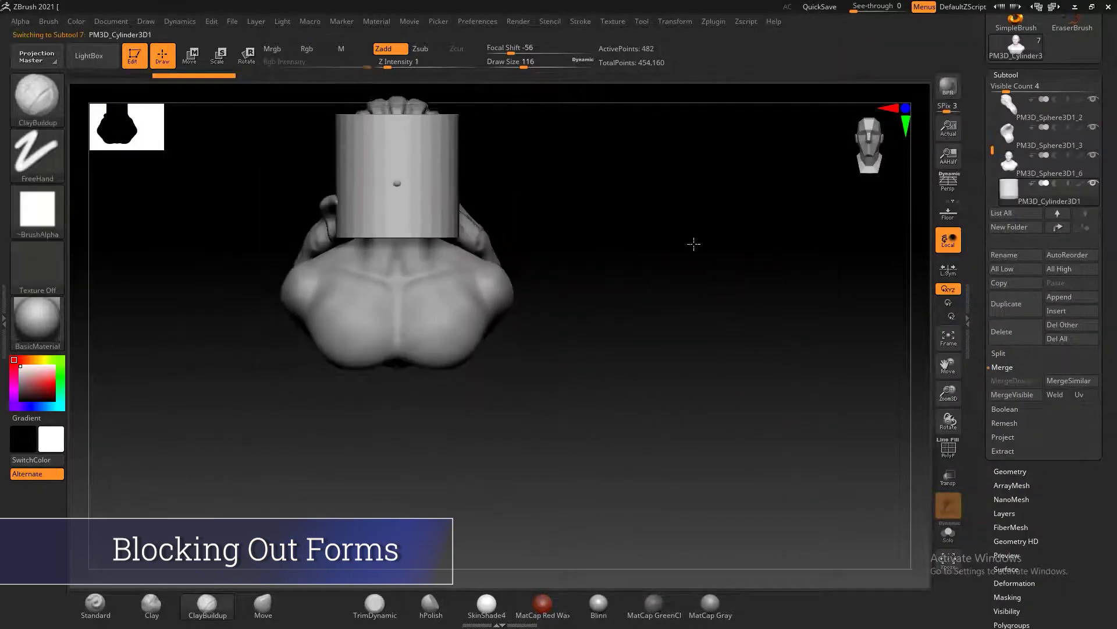
key(w)
drag(694, 243, 660, 373)
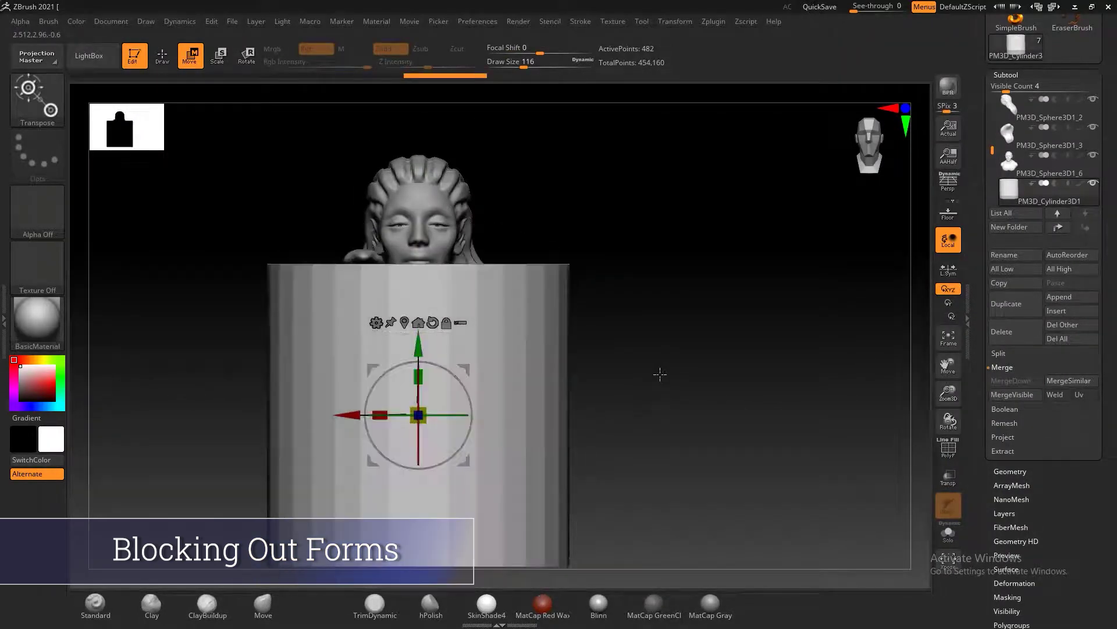
drag(418, 377, 416, 339)
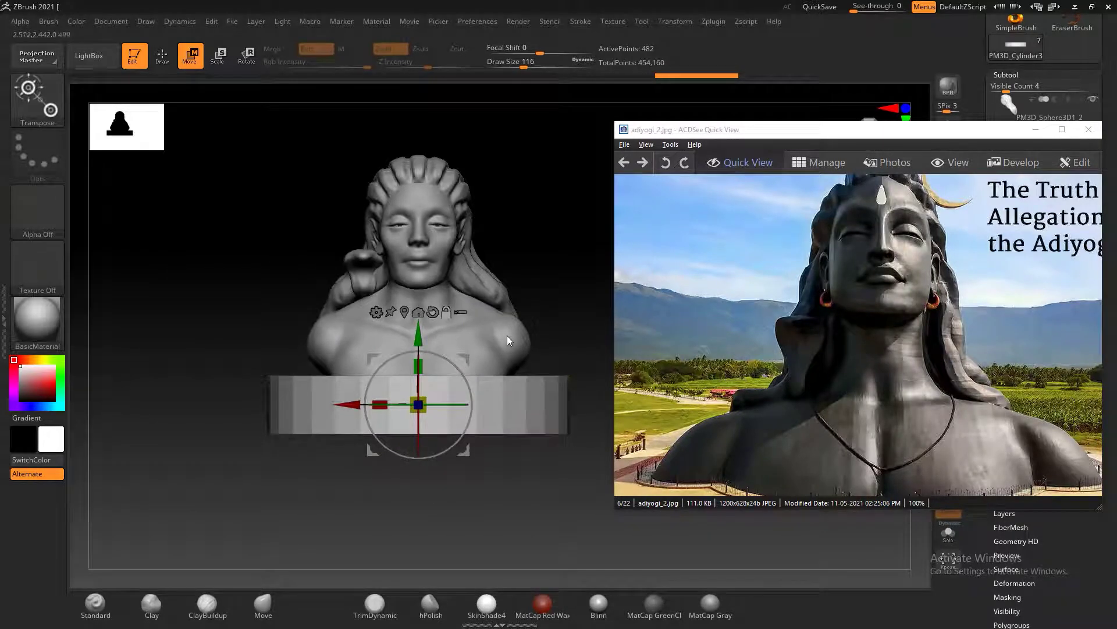
key(q)
alt+click(407, 326)
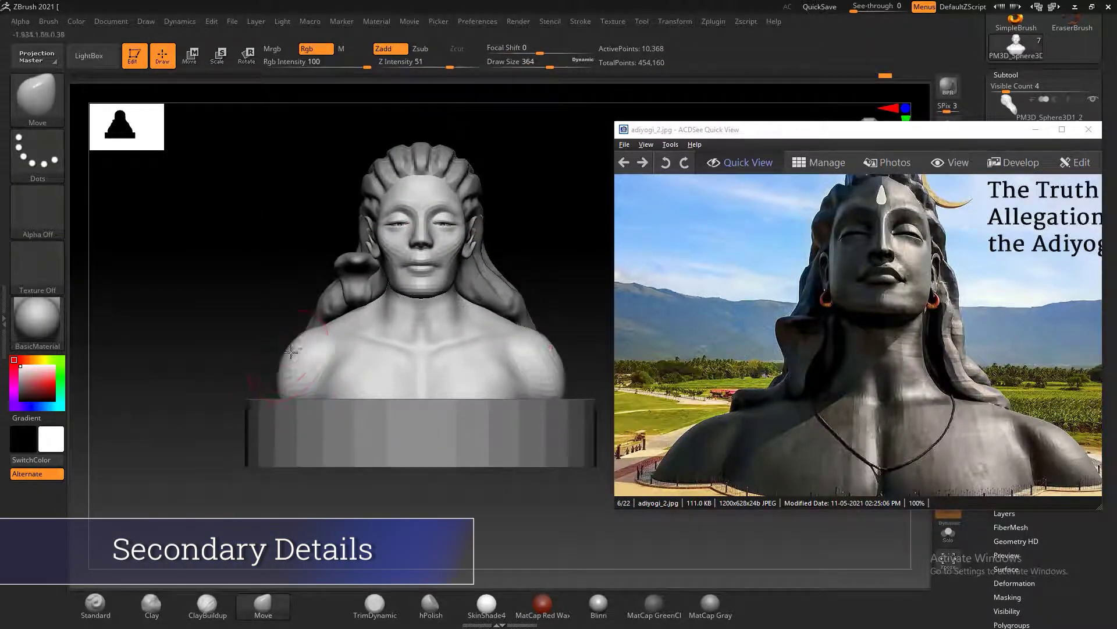
- Subdivide the bust with Ctrl+D for finer neck detail
shift+drag(222, 379, 248, 406)
right_drag(240, 390, 255, 365)
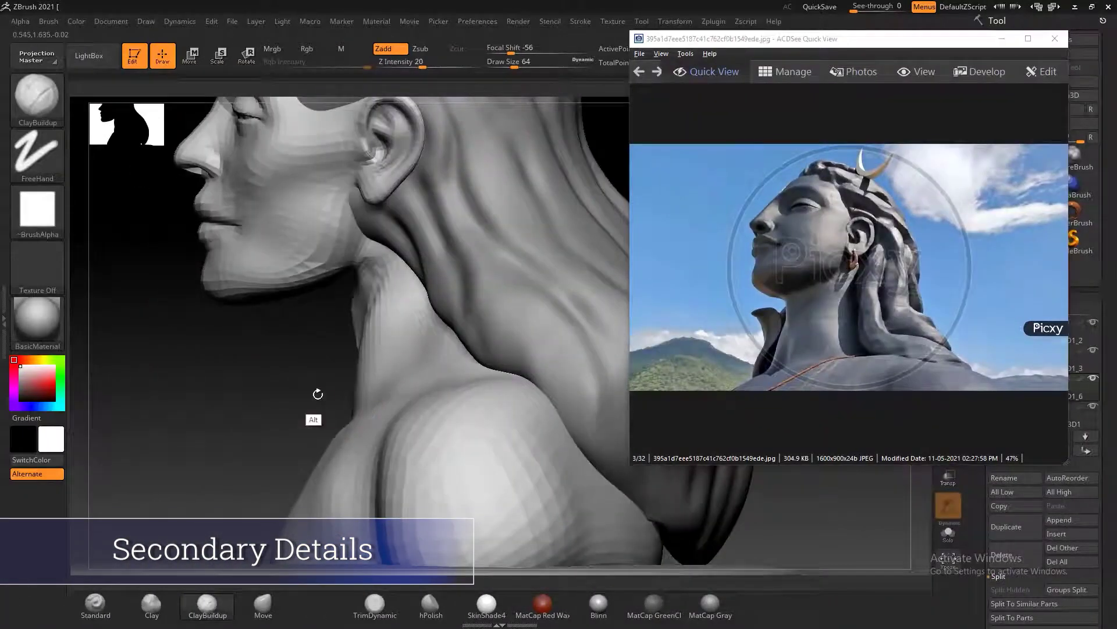
drag(318, 394, 557, 154)
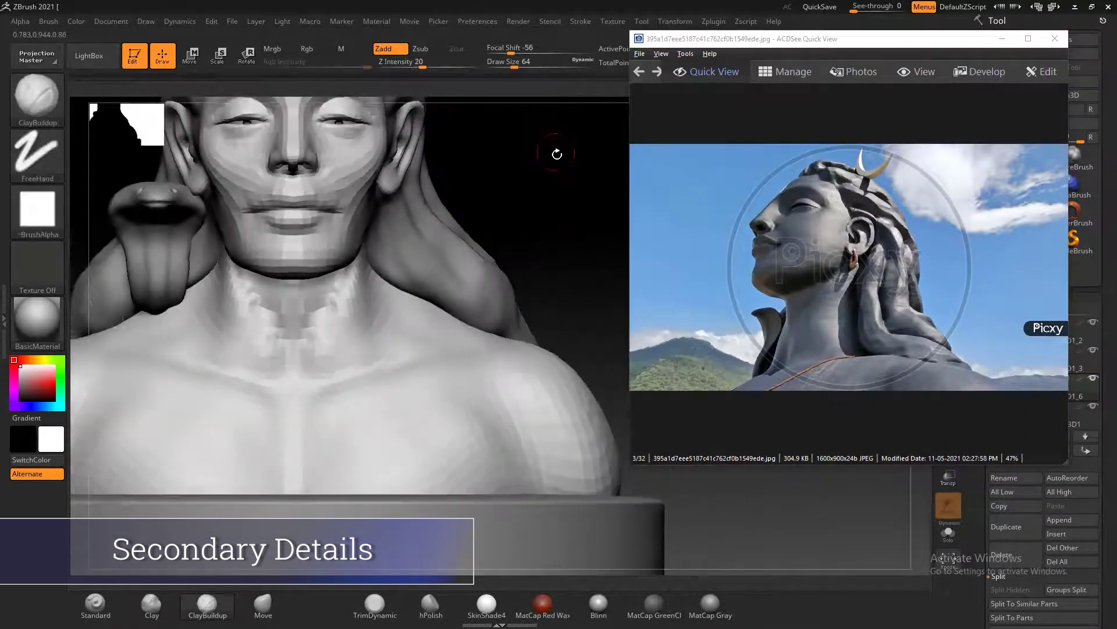
drag(499, 178, 355, 252)
key(ctrl+d)
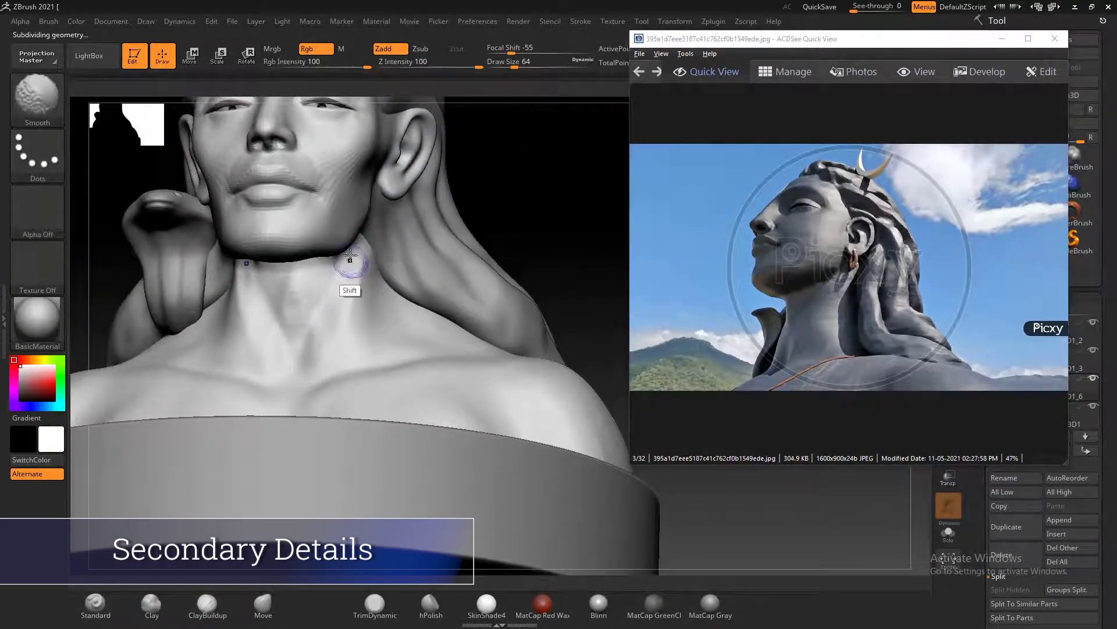
mouse_move(497, 198)
mouse_down()
mouse_move(577, 165)
mouse_move(506, 204)
mouse_move(407, 295)
mouse_up()
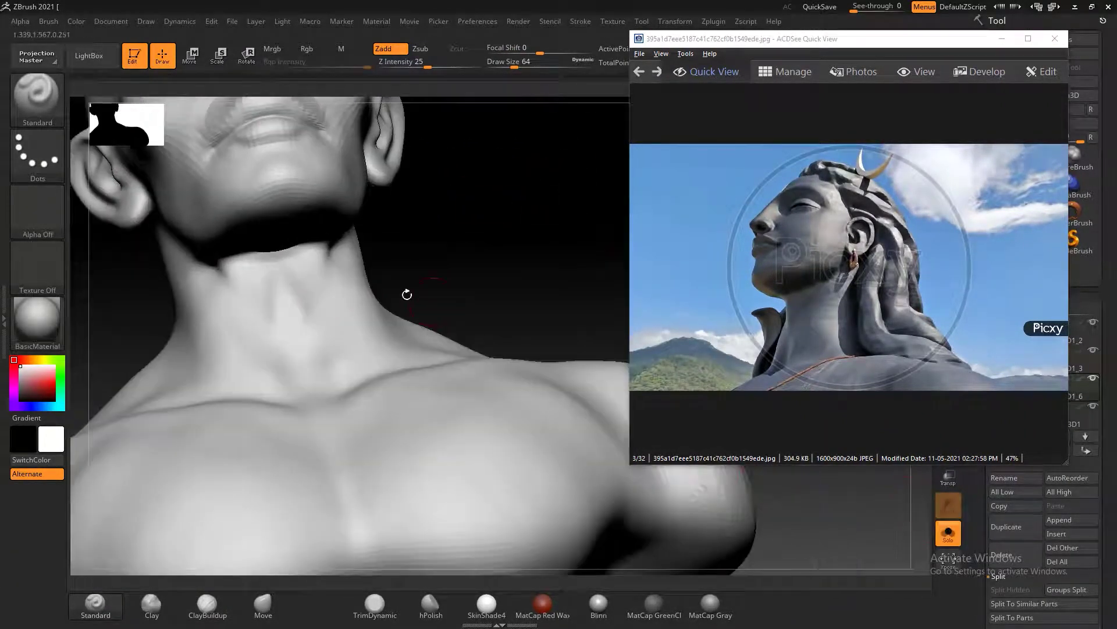
- Smooth the neck below the jaw and pull the lower hair mass out near the shoulder
shift+drag(255, 291, 320, 280)
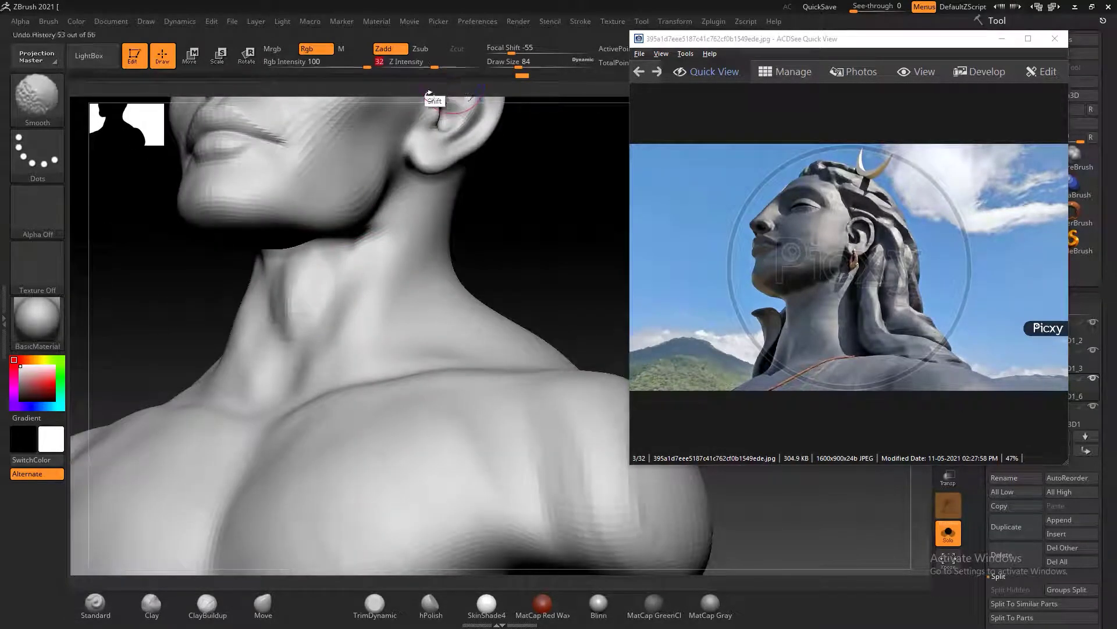
mouse_move(430, 95)
mouse_down()
mouse_move(553, 249)
mouse_move(367, 249)
mouse_move(524, 151)
mouse_move(534, 187)
mouse_move(571, 209)
mouse_move(588, 176)
mouse_move(368, 298)
mouse_up()
mouse_move(527, 255)
mouse_down()
mouse_move(570, 219)
mouse_move(386, 304)
mouse_up()
key(shift)
key(shift)
key(shift)
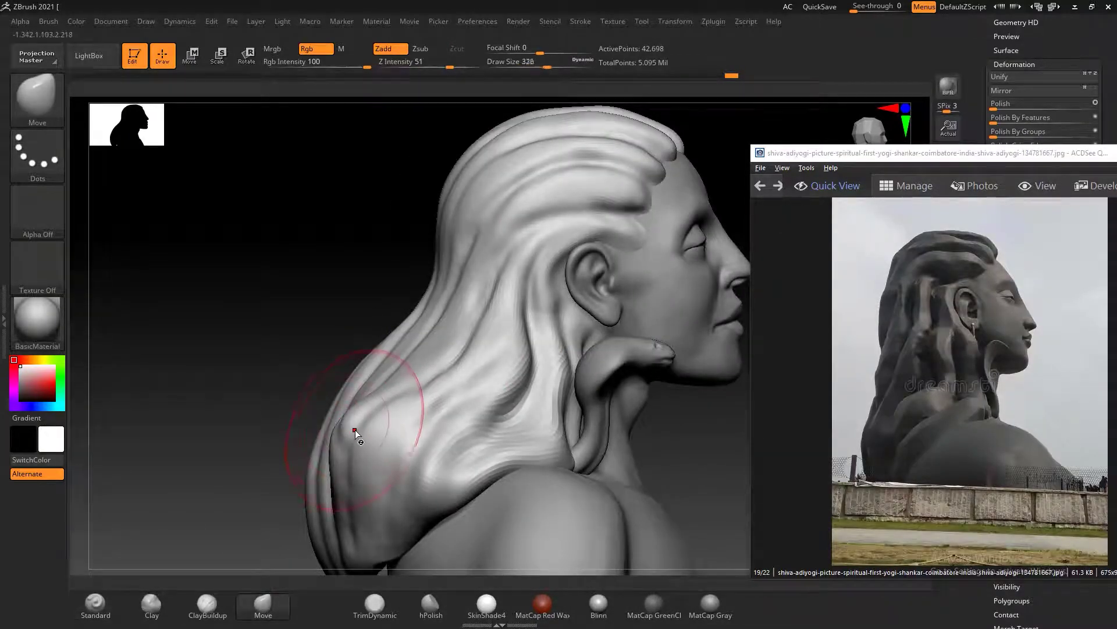
drag(407, 422, 431, 315)
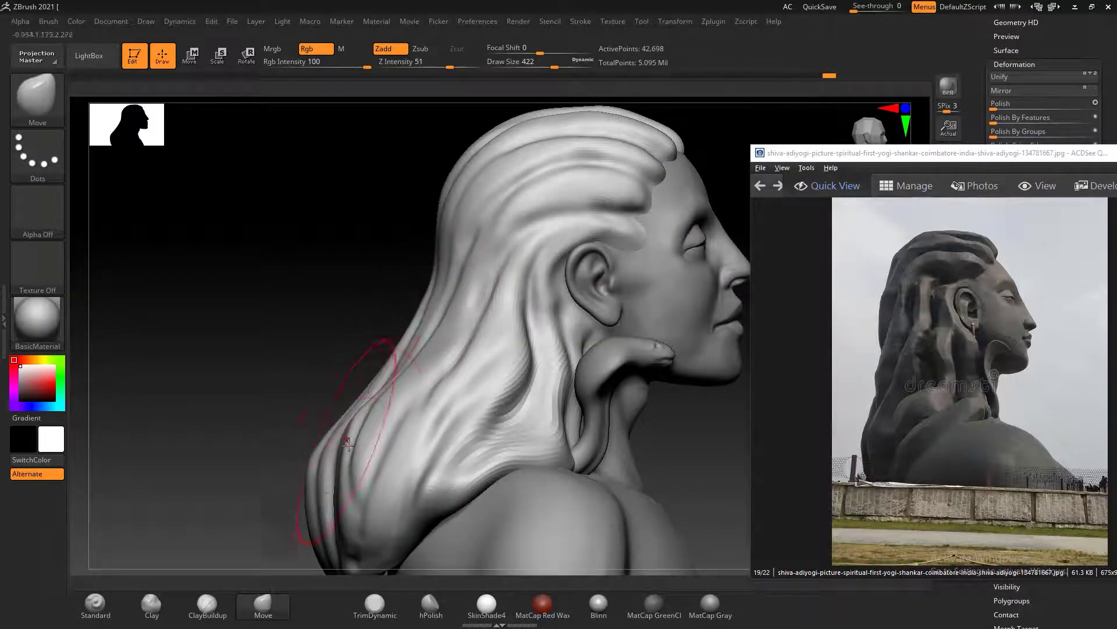
drag(670, 355, 582, 416)
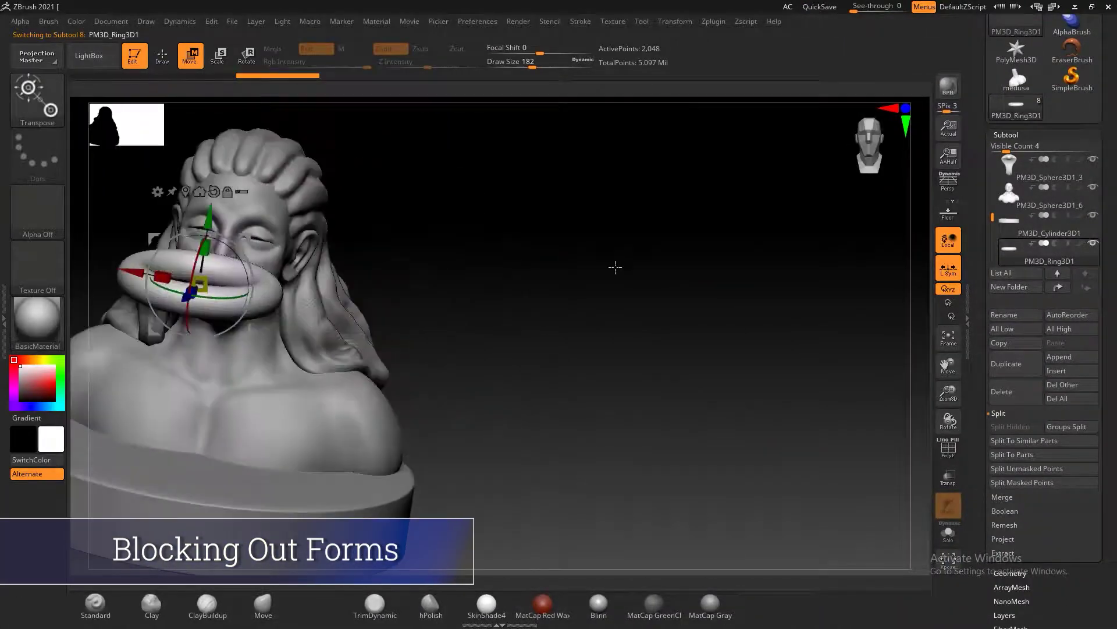
- Adjust the Ring3D earring's Tool > Deformation settings to flatten it into a hoop at the ear
drag(613, 267, 693, 374)
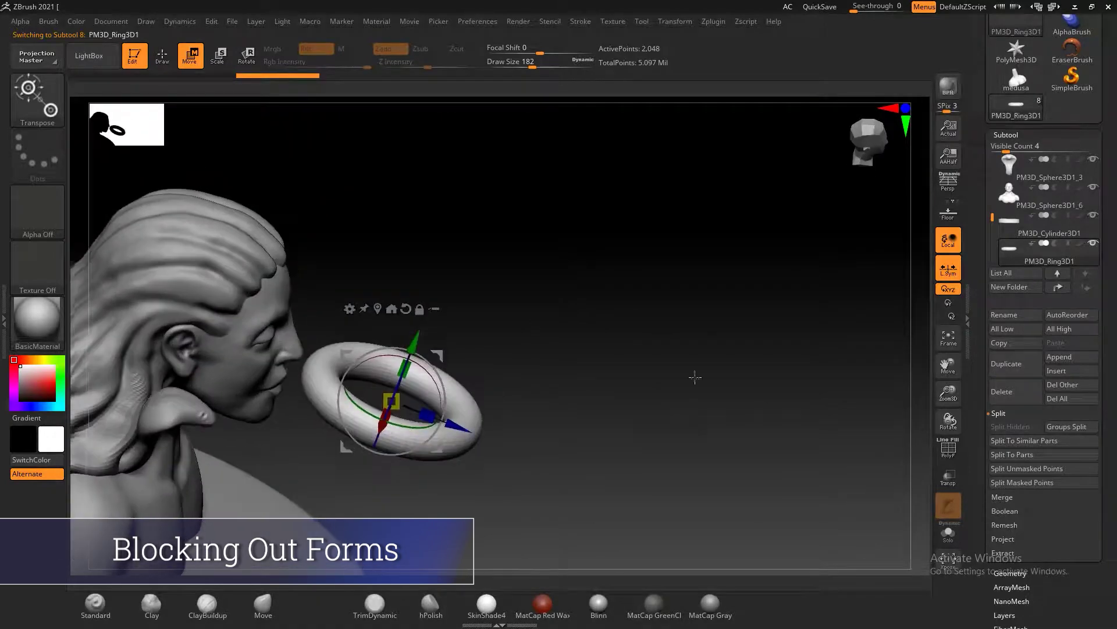
scroll(1017, 371, down, 5)
click(1015, 367)
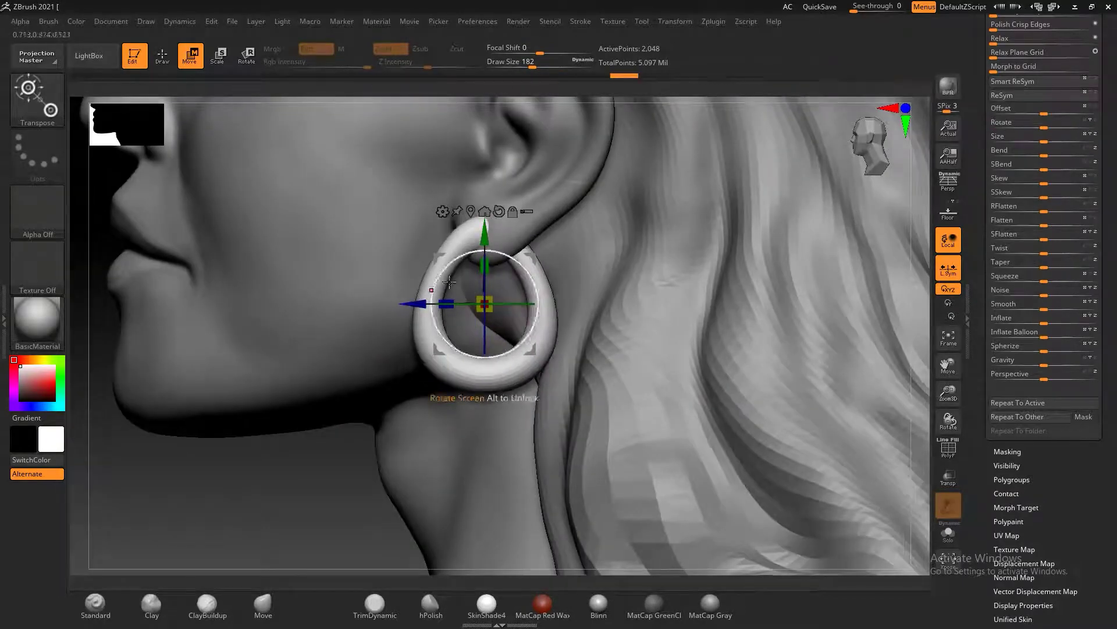
right_drag(449, 282, 537, 305)
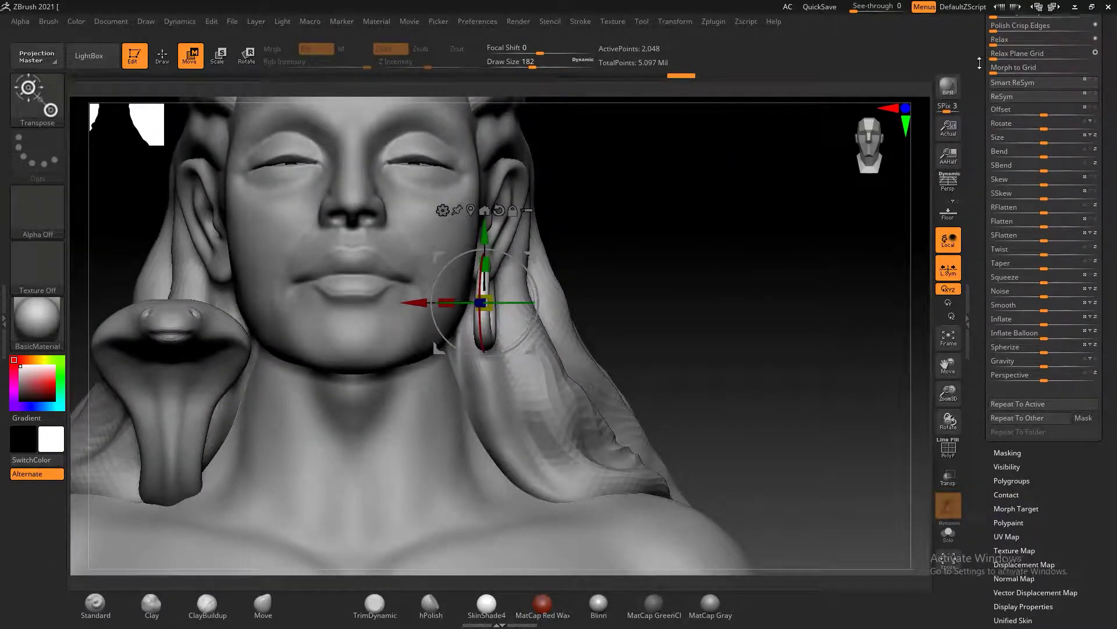
drag(980, 63, 1027, 279)
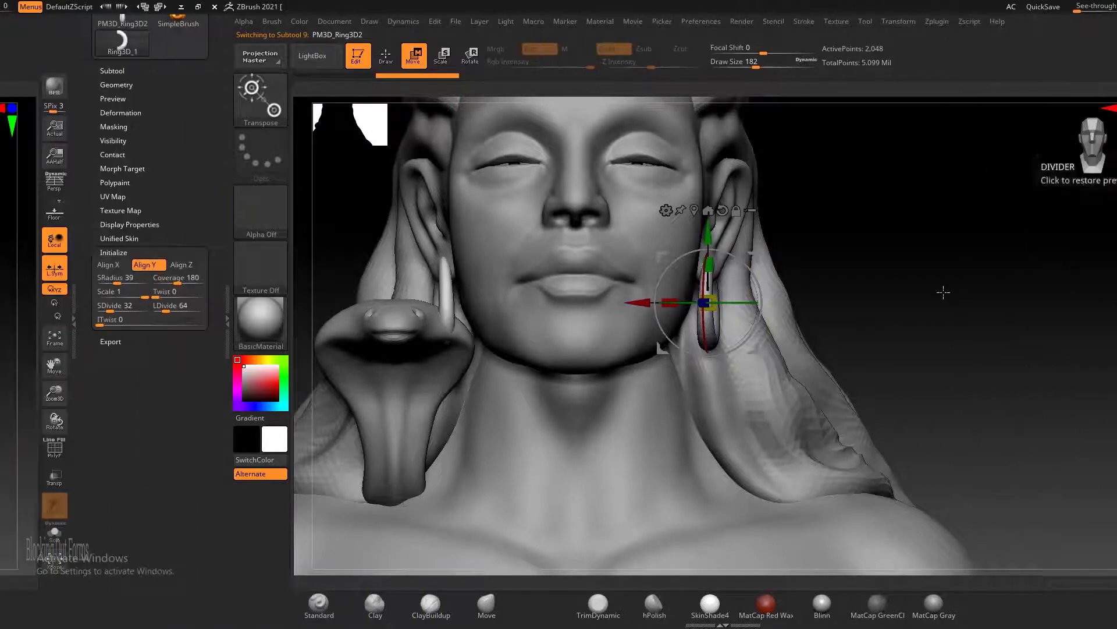